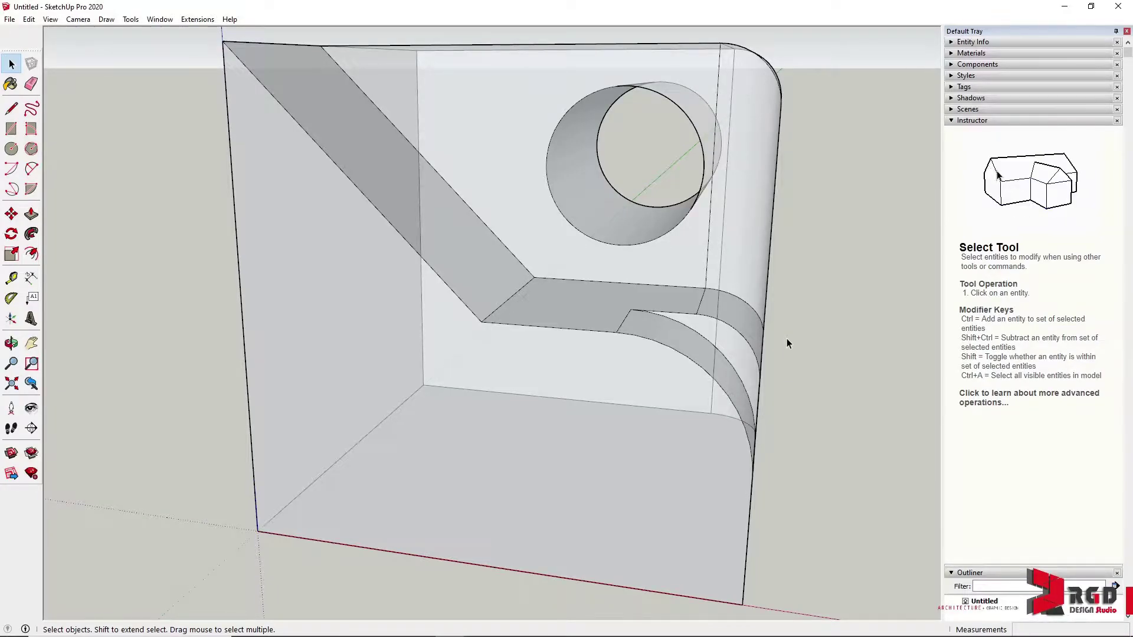
# Step: Subtract the cylinder from the box to cut a round hole
pyautogui.scroll(-1, 787, 340)
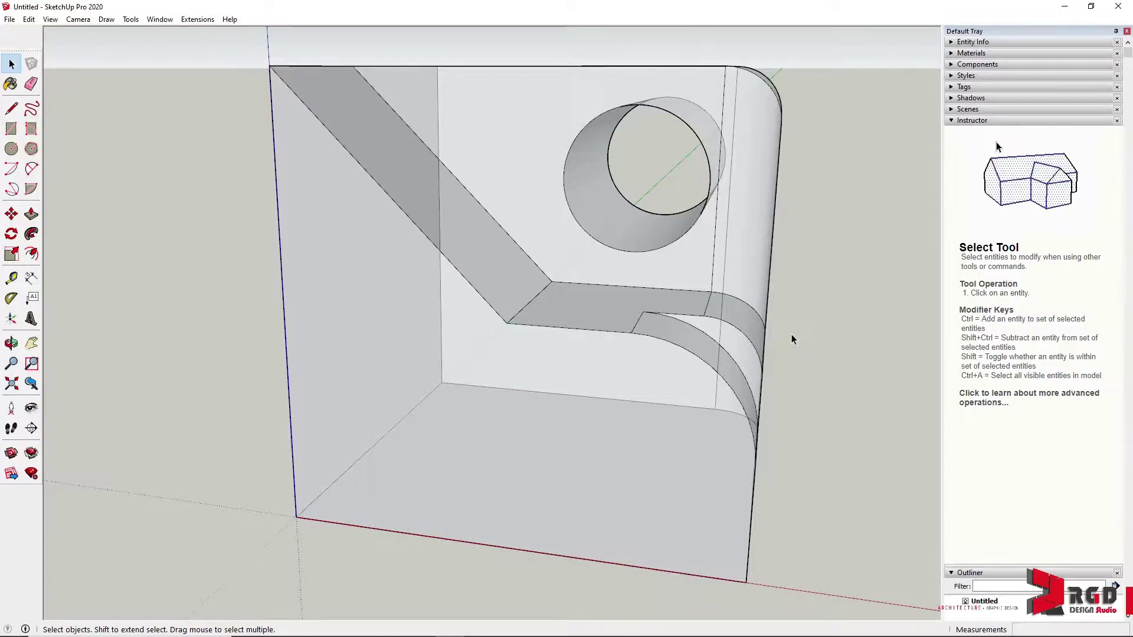
pyautogui.write('SU')
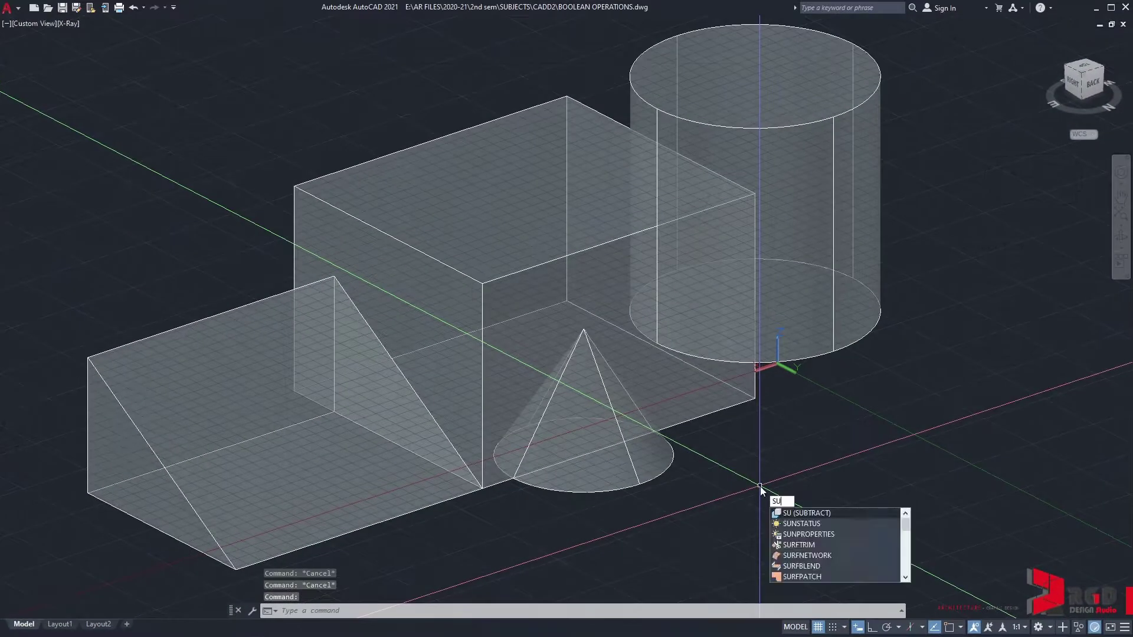
pyautogui.press('Return')
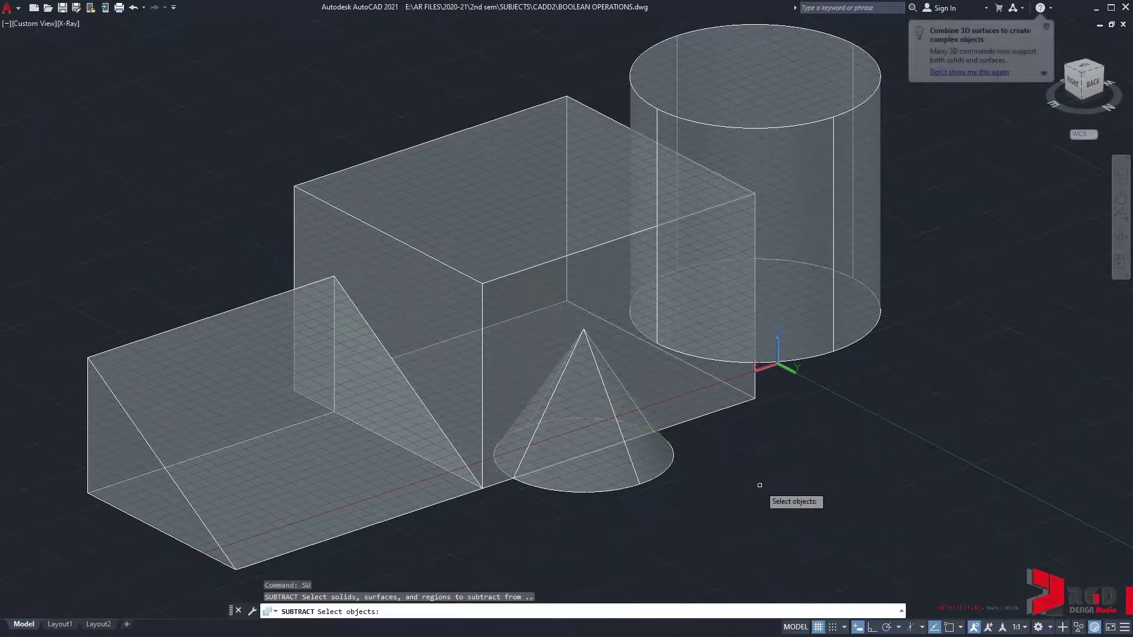
pyautogui.click(602, 256)
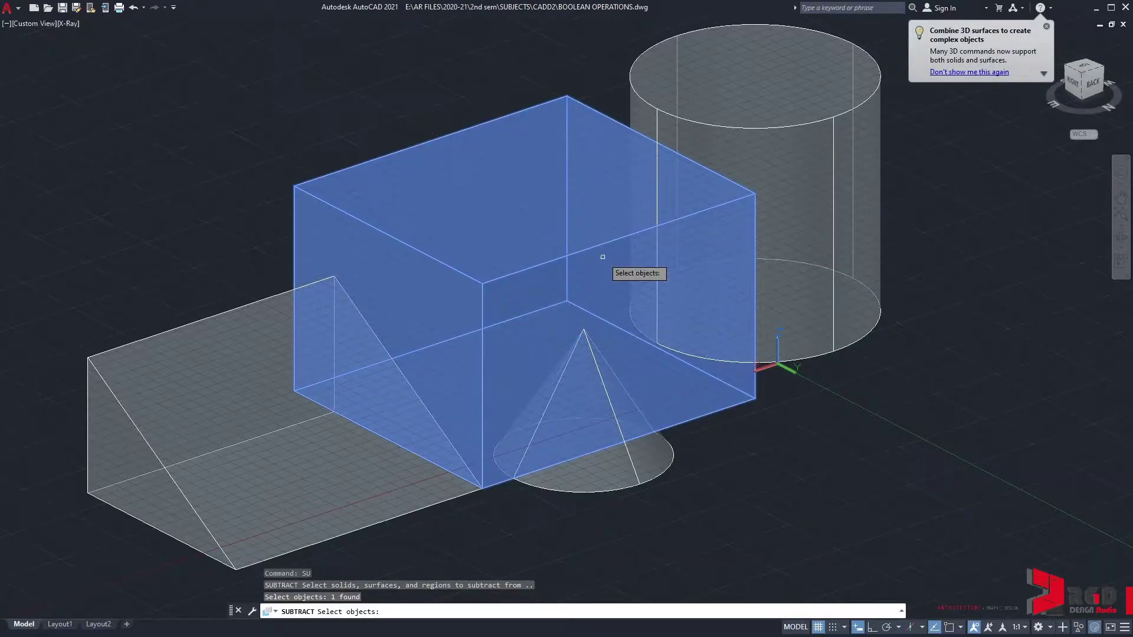
pyautogui.press('Return')
pyautogui.click(809, 133)
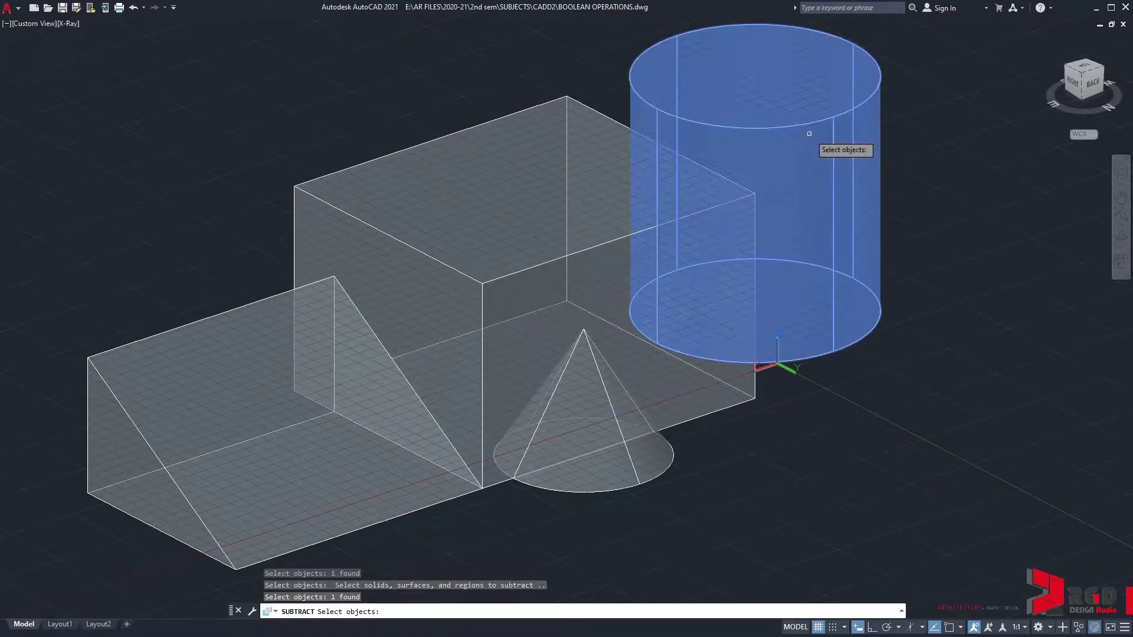
pyautogui.press('Return')
# Step: Union the box with the left wedge into one solid
pyautogui.write('uni')
pyautogui.press('Return')
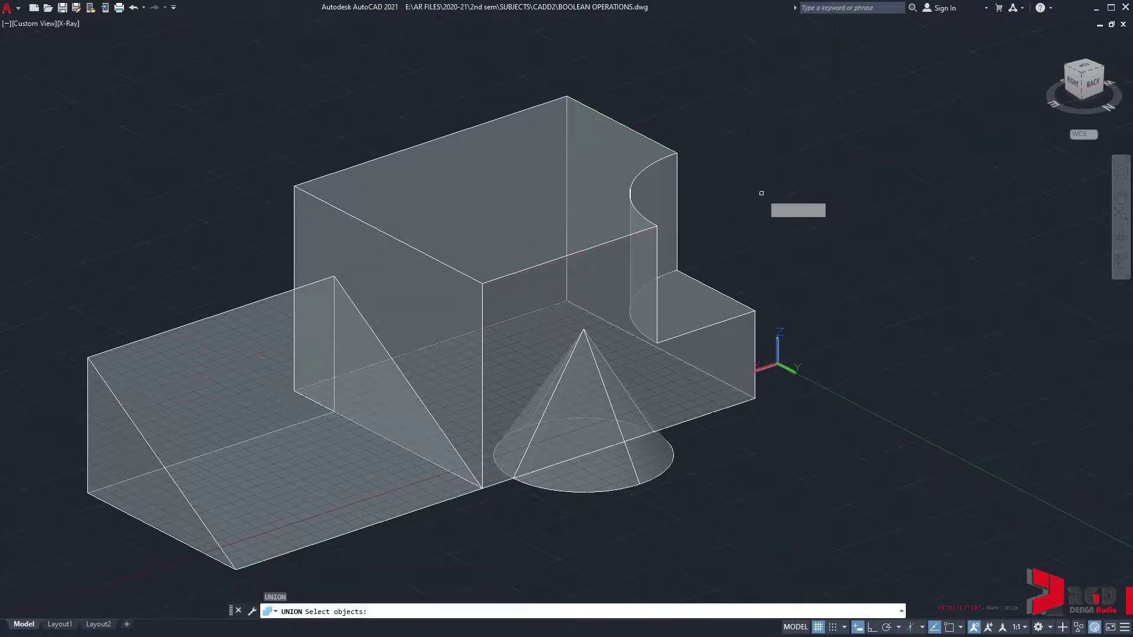
pyautogui.click(488, 367)
pyautogui.click(252, 425)
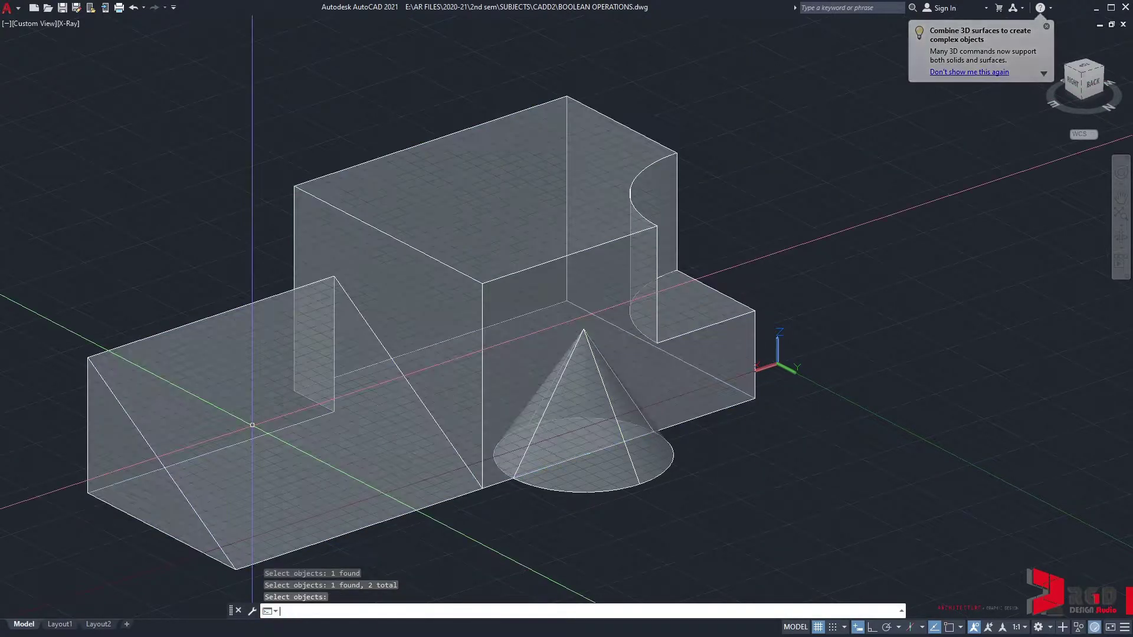
pyautogui.press('Return')
# Step: Intersect the cone and box so only their overlap remains
pyautogui.scroll(3, 543, 476)
pyautogui.write('in')
pyautogui.press('Return')
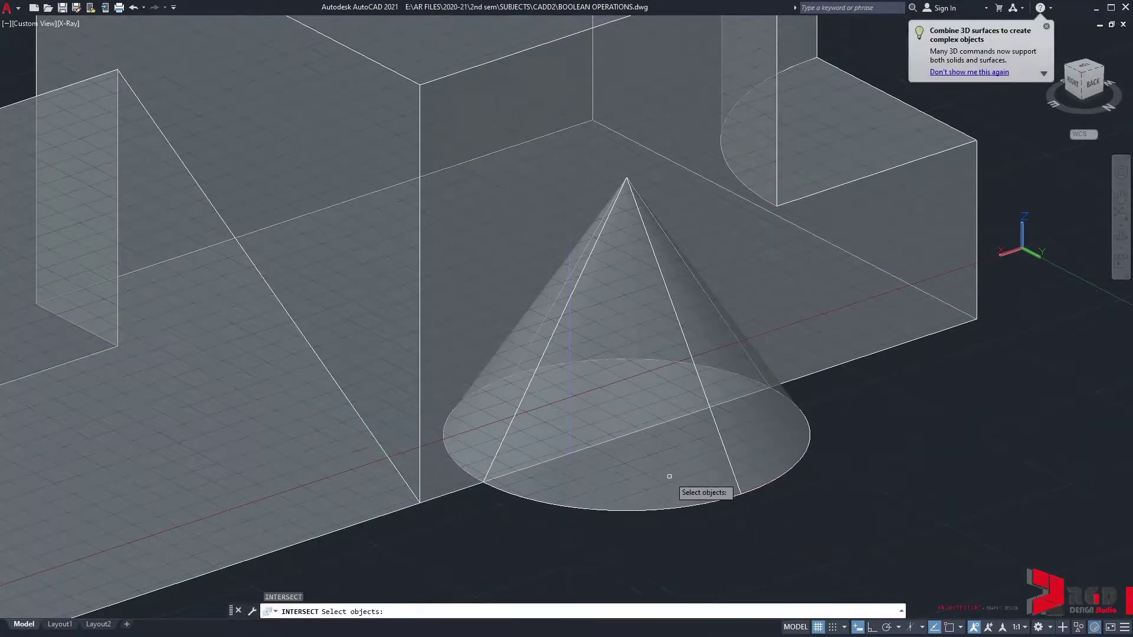
pyautogui.click(667, 472)
pyautogui.click(386, 256)
pyautogui.press('Return')
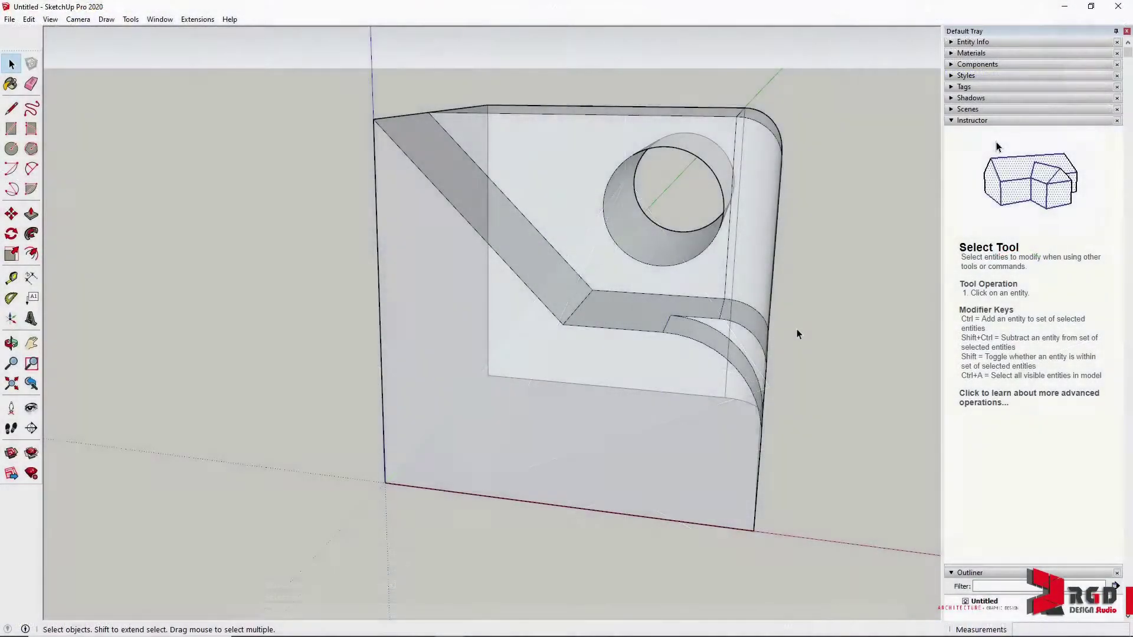
pyautogui.moveTo(797, 328)
pyautogui.mouseDown(button='middle')
pyautogui.moveTo(753, 319)
pyautogui.moveTo(544, 338)
pyautogui.moveTo(824, 359)
pyautogui.moveTo(678, 242)
pyautogui.moveTo(716, 339)
pyautogui.moveTo(782, 362)
pyautogui.moveTo(804, 324)
pyautogui.mouseUp(button='middle')
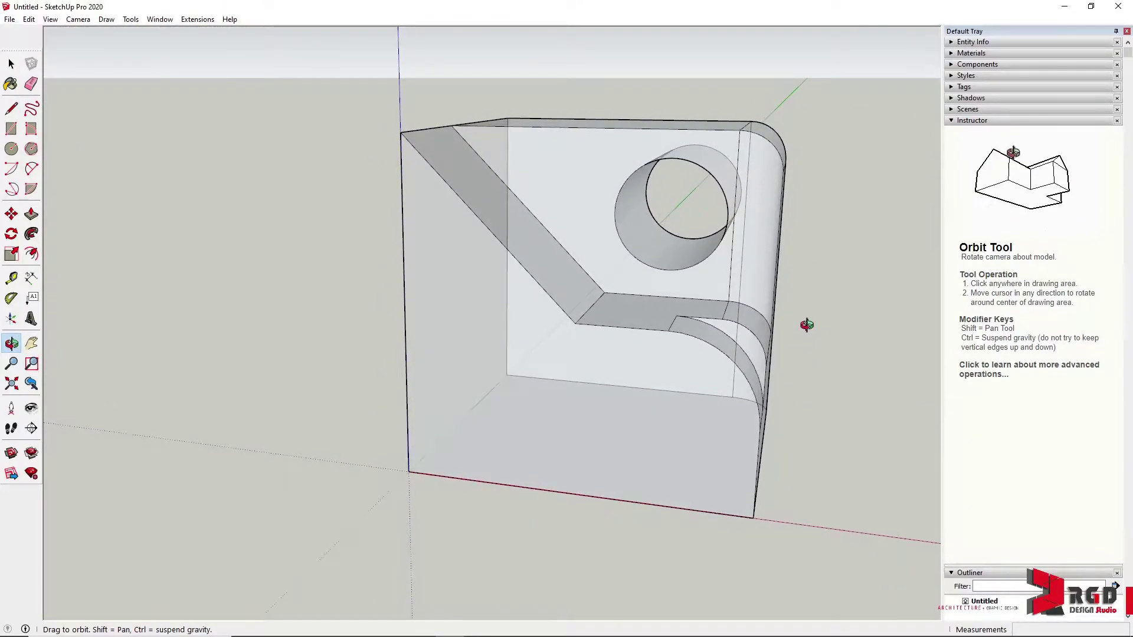
# Step: Select the model's front face, view its Intersect Faces menu, then orbit and zoom out
pyautogui.press('space')
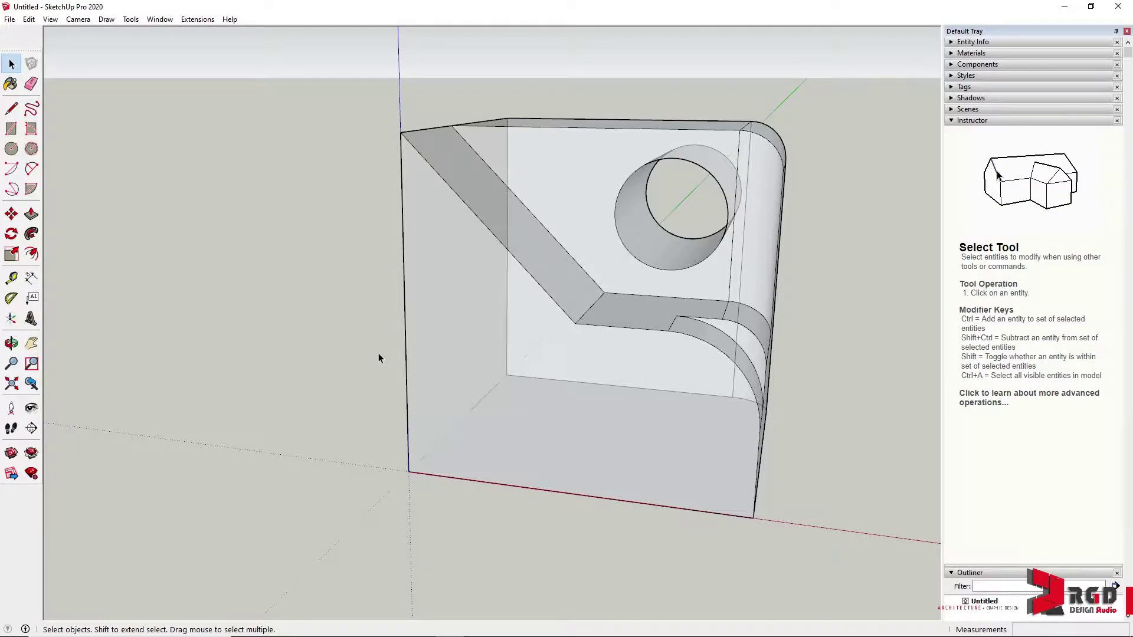
pyautogui.click(470, 382)
pyautogui.rightClick(471, 381)
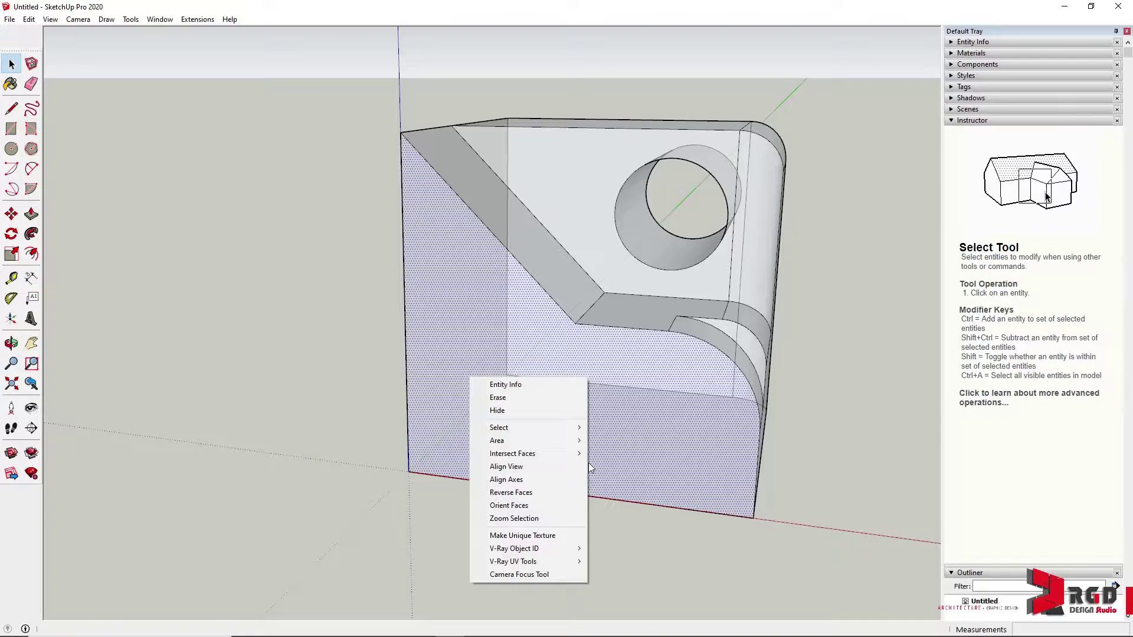
pyautogui.moveTo(543, 454)
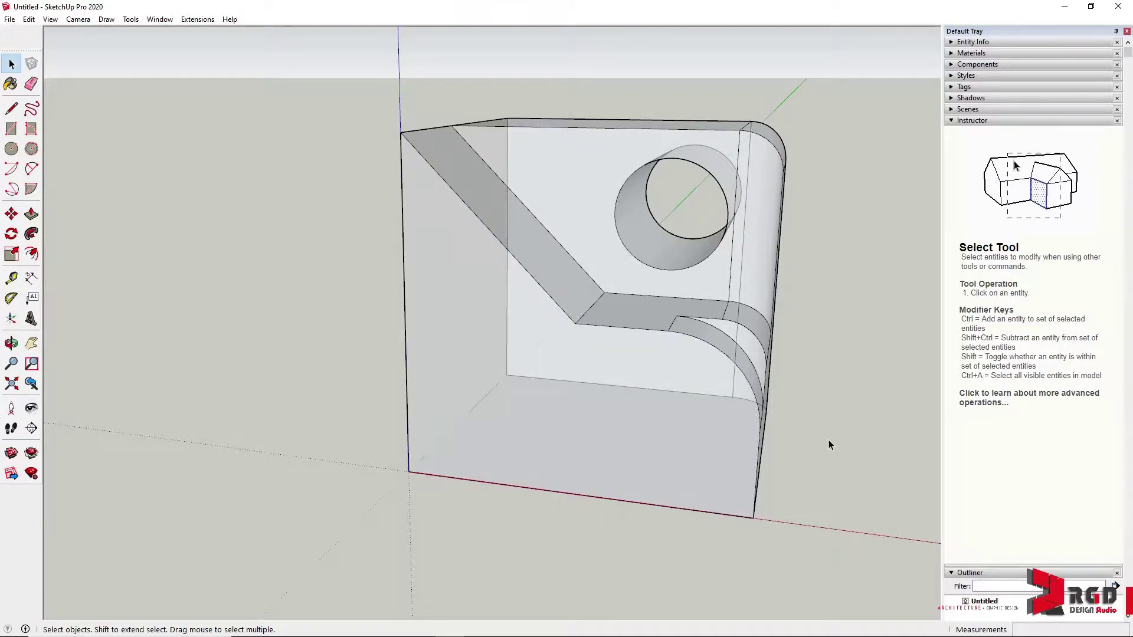
pyautogui.moveTo(829, 441); pyautogui.dragTo(731, 417, button='middle')
pyautogui.scroll(-2, 391, 529)
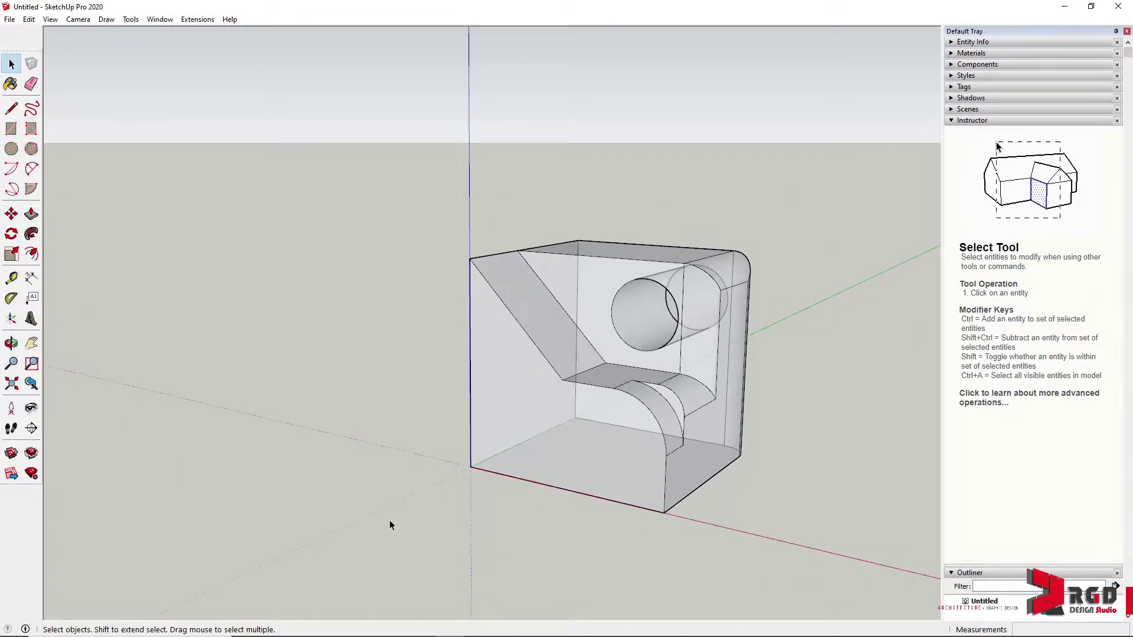
# Step: Draw a ground rectangle, offset it inward, and draw a line between inner and outer corners
pyautogui.press('r')
pyautogui.click(320, 506)
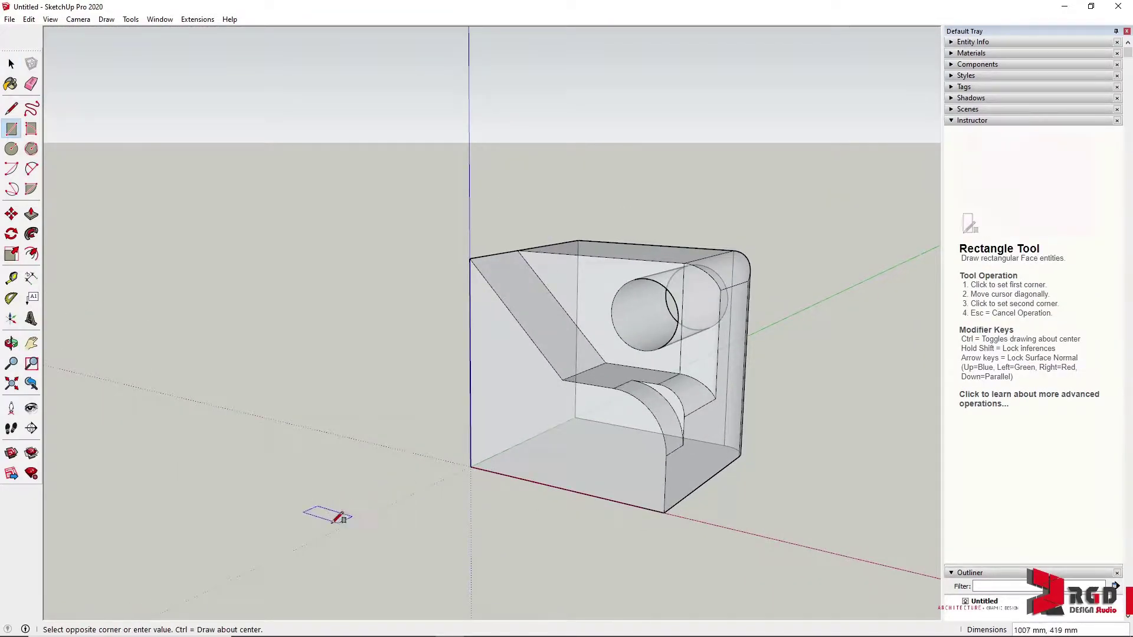
pyautogui.click(420, 583)
pyautogui.press('f')
pyautogui.click(378, 527)
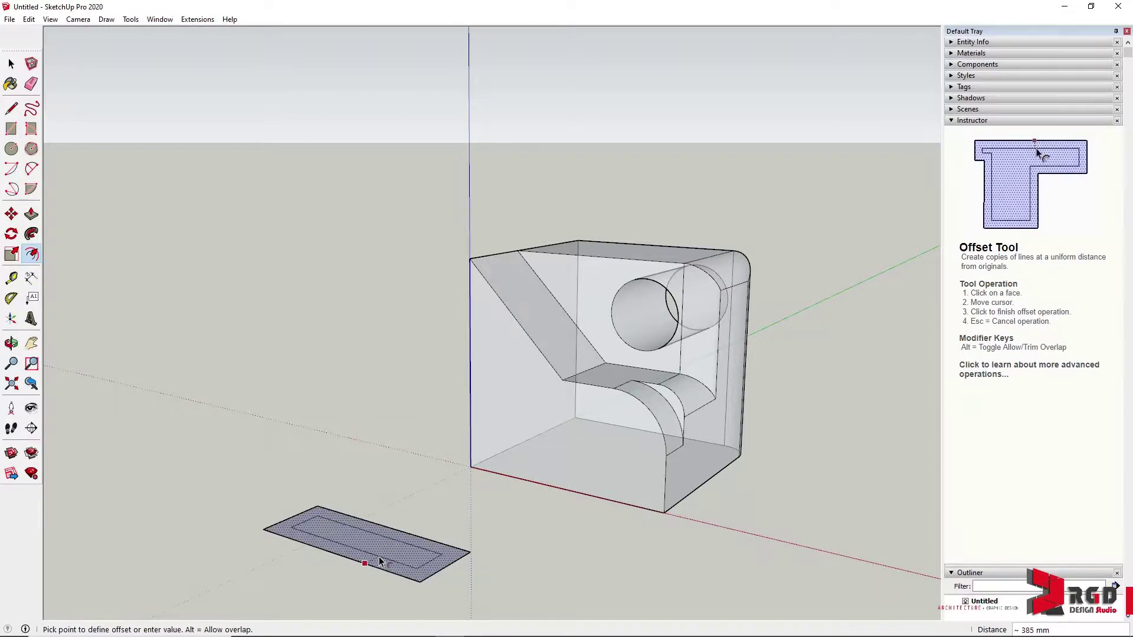
pyautogui.scroll(1, 379, 561)
pyautogui.click(385, 563)
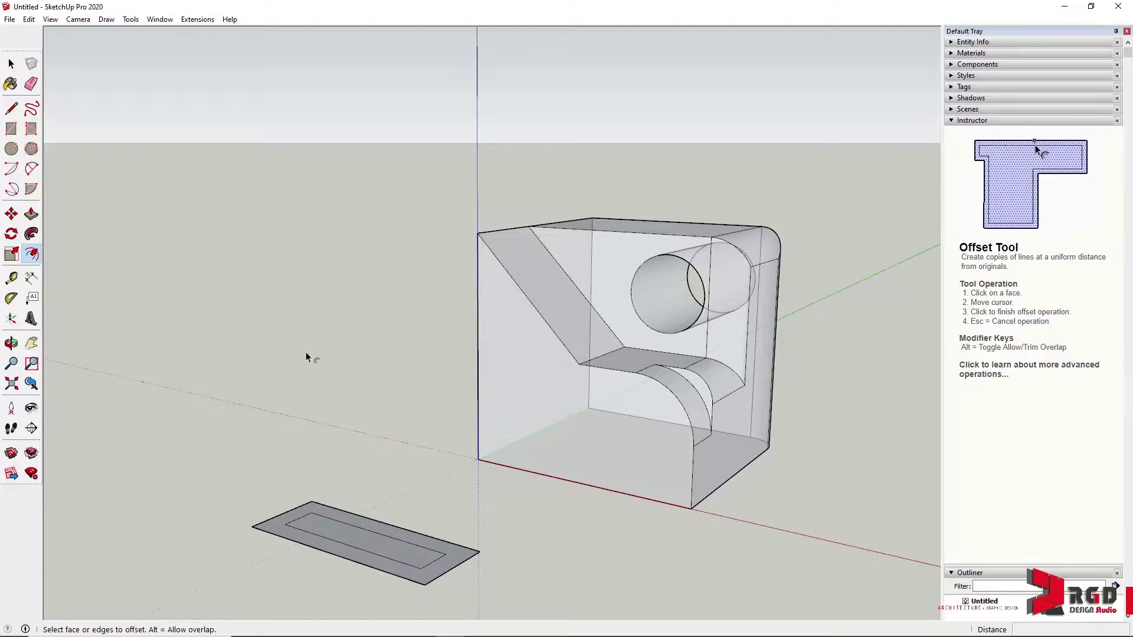
pyautogui.click(11, 109)
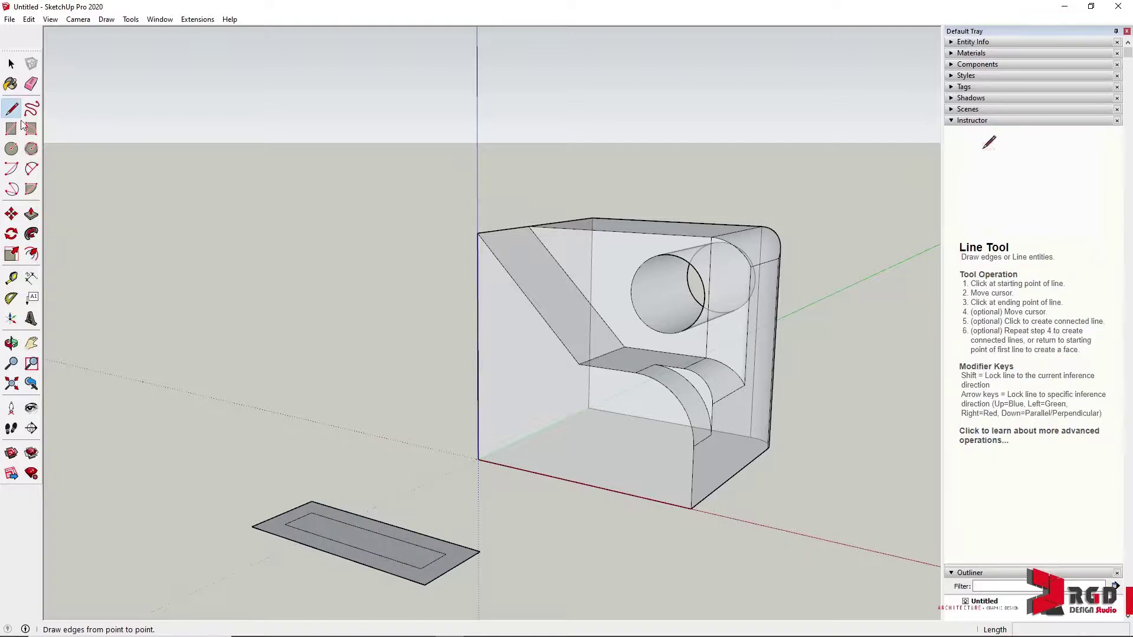
pyautogui.click(421, 568)
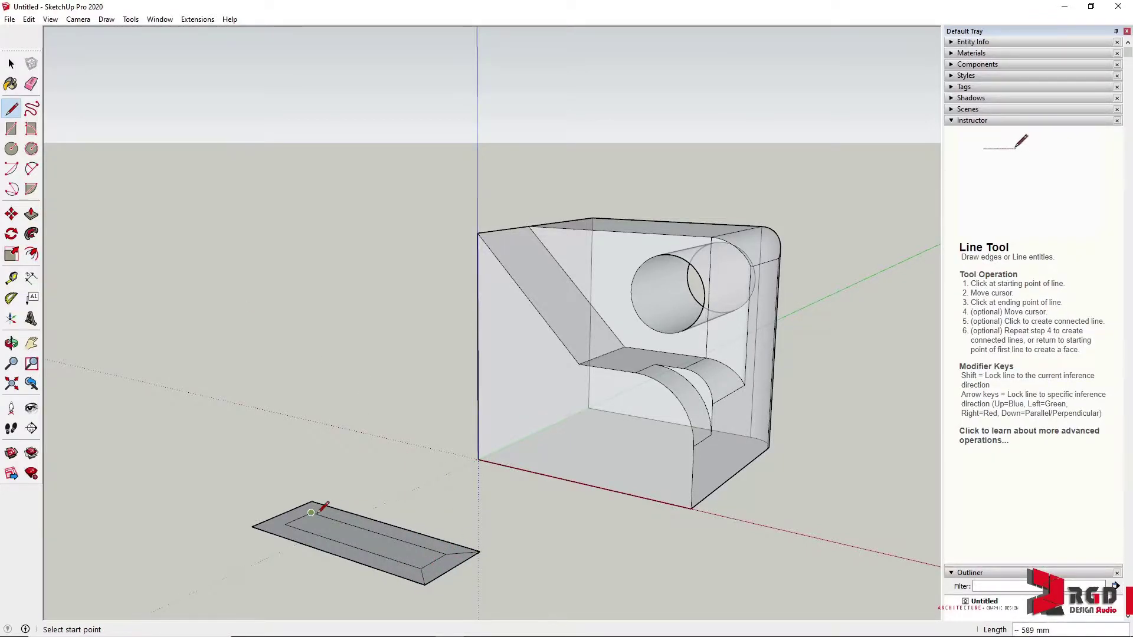
pyautogui.click(259, 528)
# Step: Push/pull the inner face up 2500 mm into a tapered block
pyautogui.click(31, 214)
pyautogui.click(369, 539)
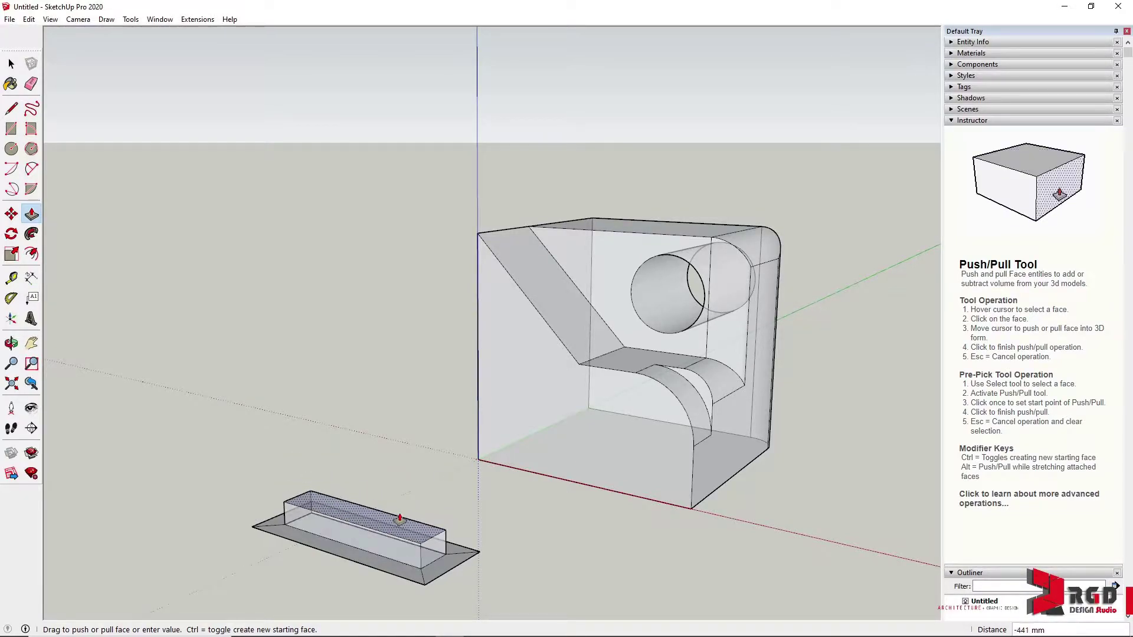
pyautogui.press('alt')
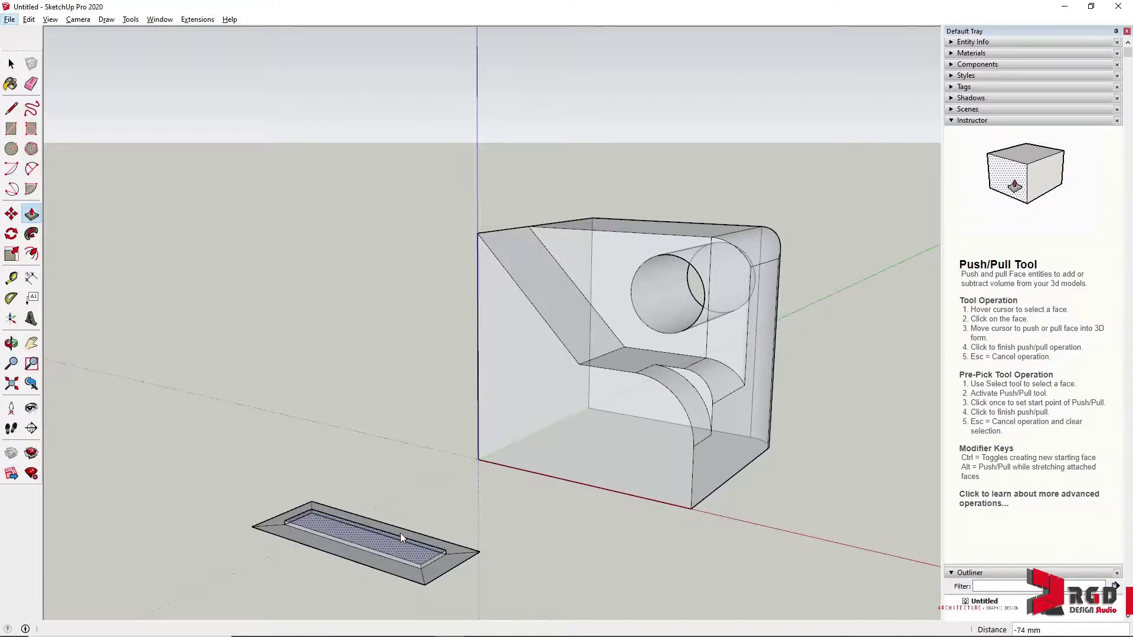
pyautogui.press('Escape')
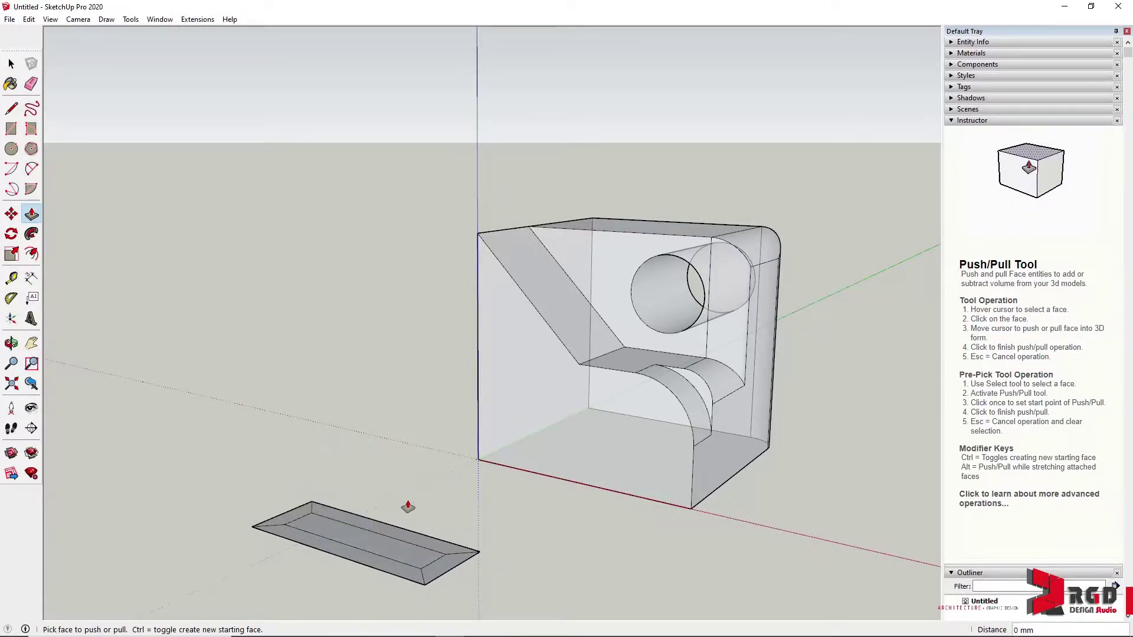
pyautogui.click(390, 551)
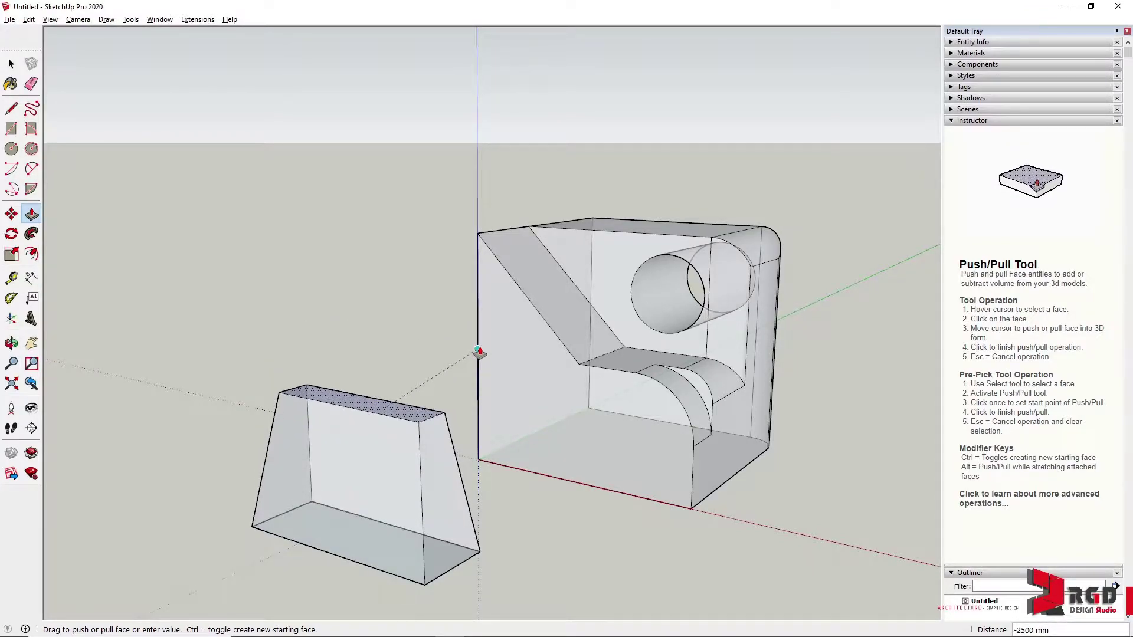
pyautogui.click(479, 352)
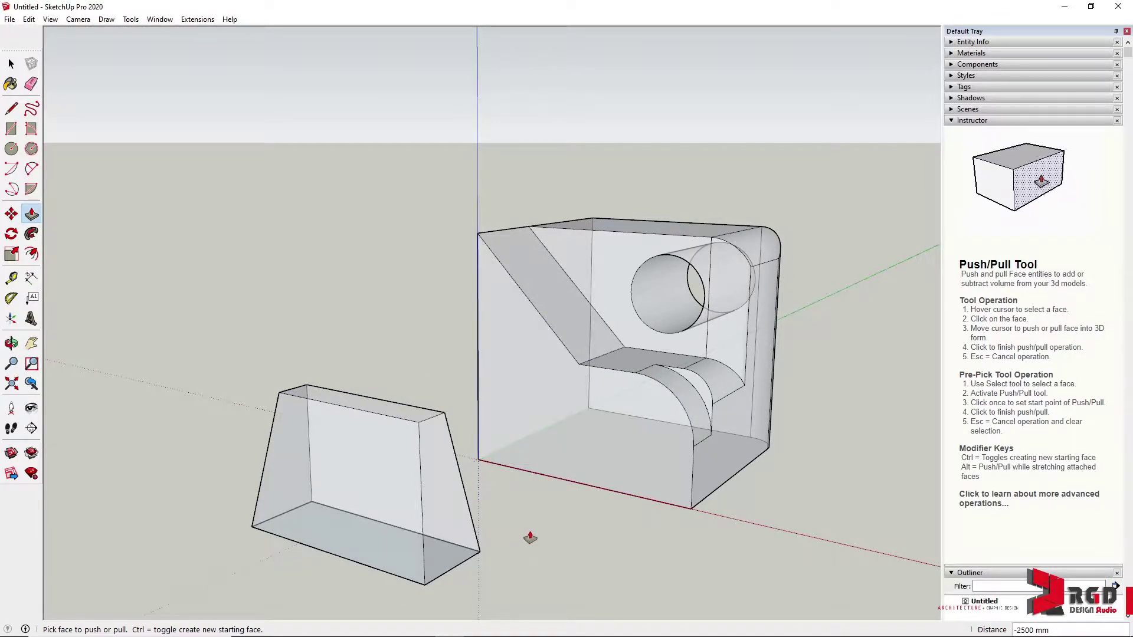
# Step: Orbit to the tapered block and window-select all of it
pyautogui.scroll(3, 530, 537)
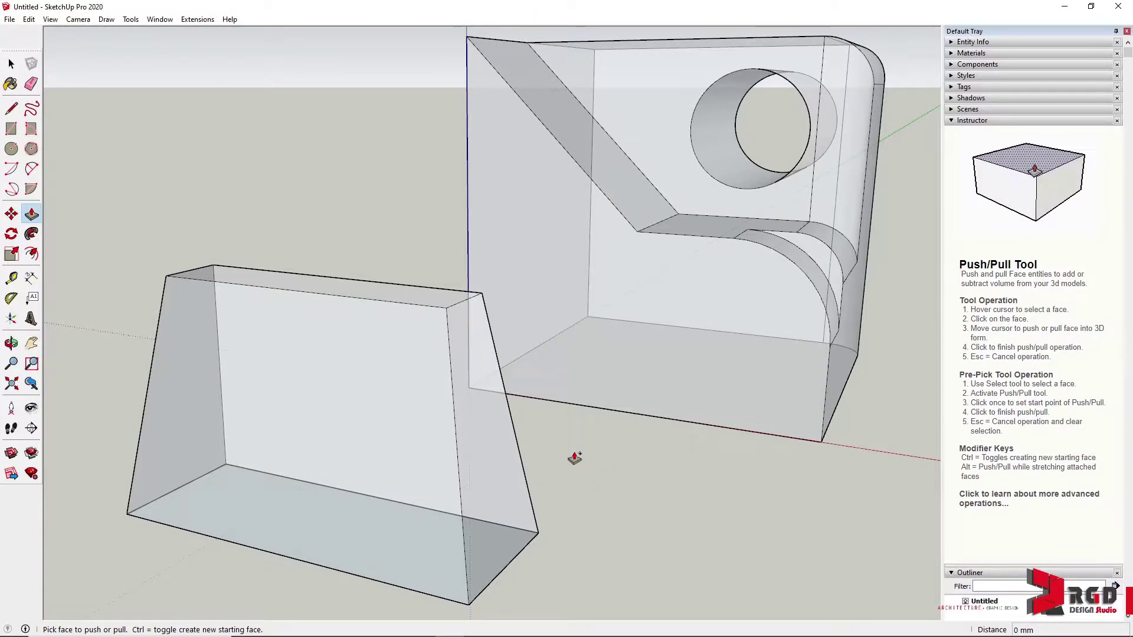
pyautogui.scroll(-2, 575, 459)
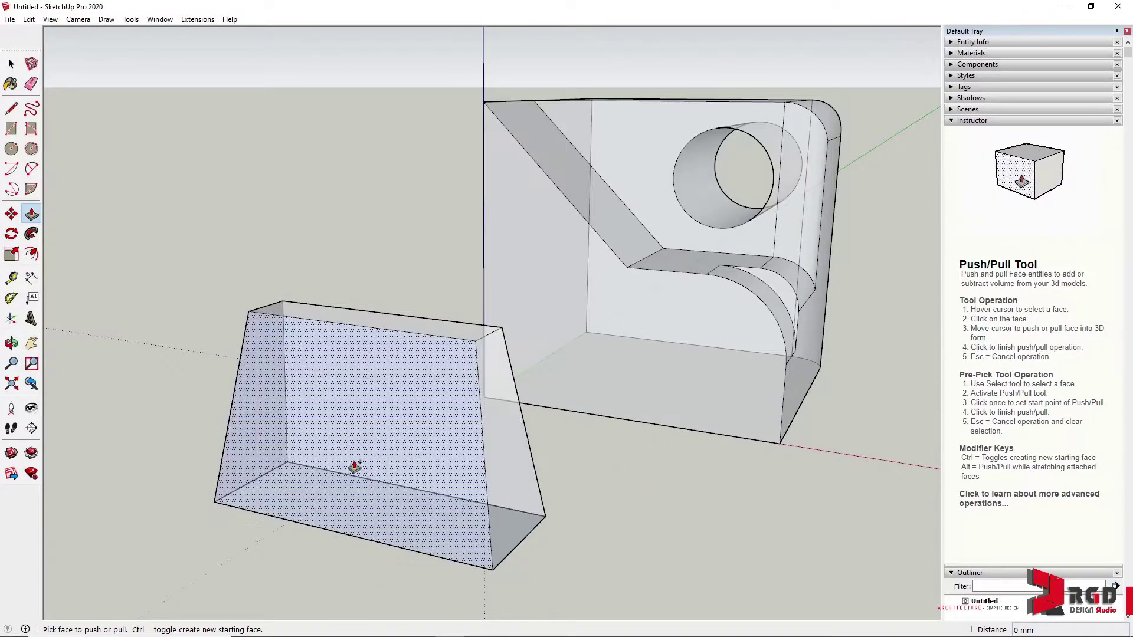
pyautogui.moveTo(275, 450); pyautogui.dragTo(794, 469, button='middle')
pyautogui.press('space')
pyautogui.moveTo(671, 184); pyautogui.dragTo(882, 513)
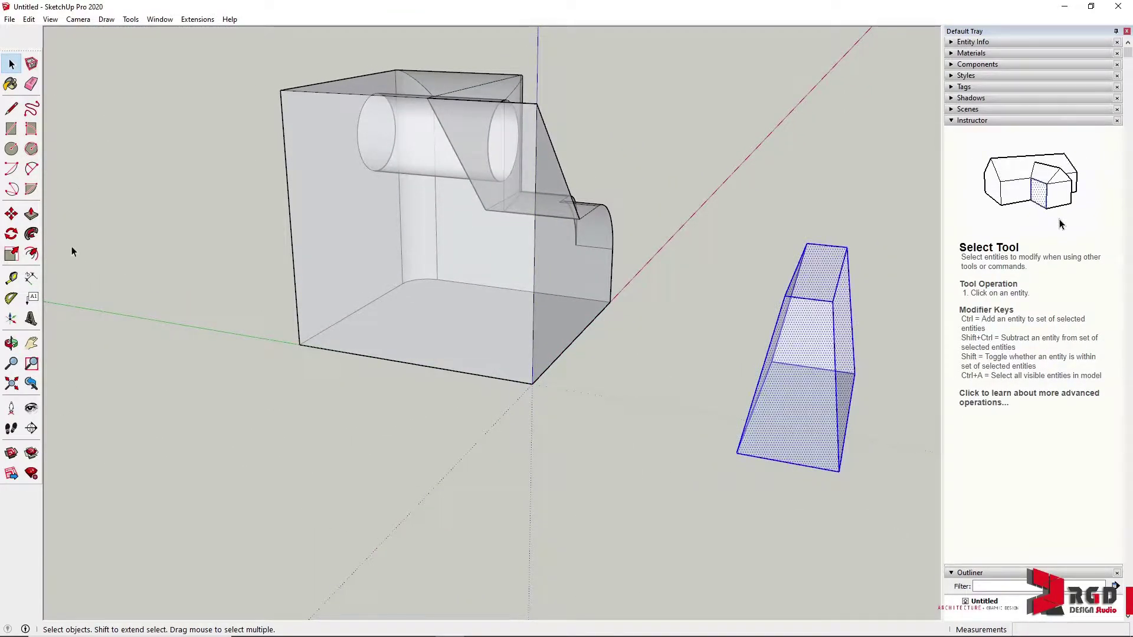
# Step: Move the block by its corner to overlap the model's lower front, then select everything
pyautogui.click(12, 214)
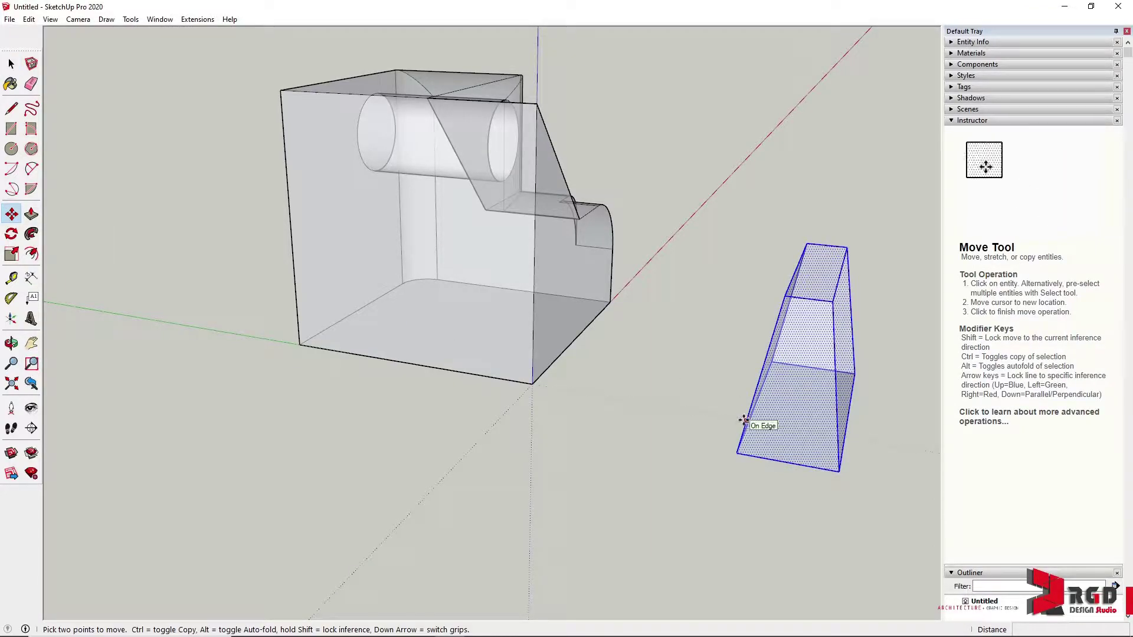
pyautogui.moveTo(781, 496)
pyautogui.mouseDown(button='middle')
pyautogui.moveTo(458, 457)
pyautogui.moveTo(734, 468)
pyautogui.moveTo(829, 458)
pyautogui.moveTo(804, 417)
pyautogui.moveTo(777, 513)
pyautogui.mouseUp(button='middle')
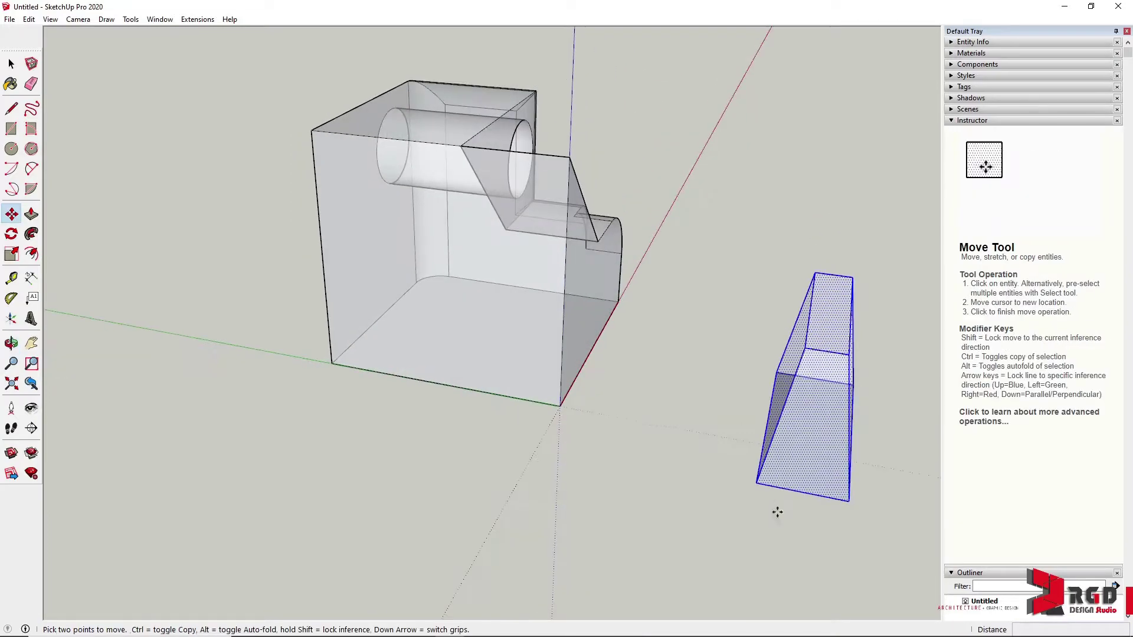
pyautogui.click(756, 482)
pyautogui.scroll(1, 408, 412)
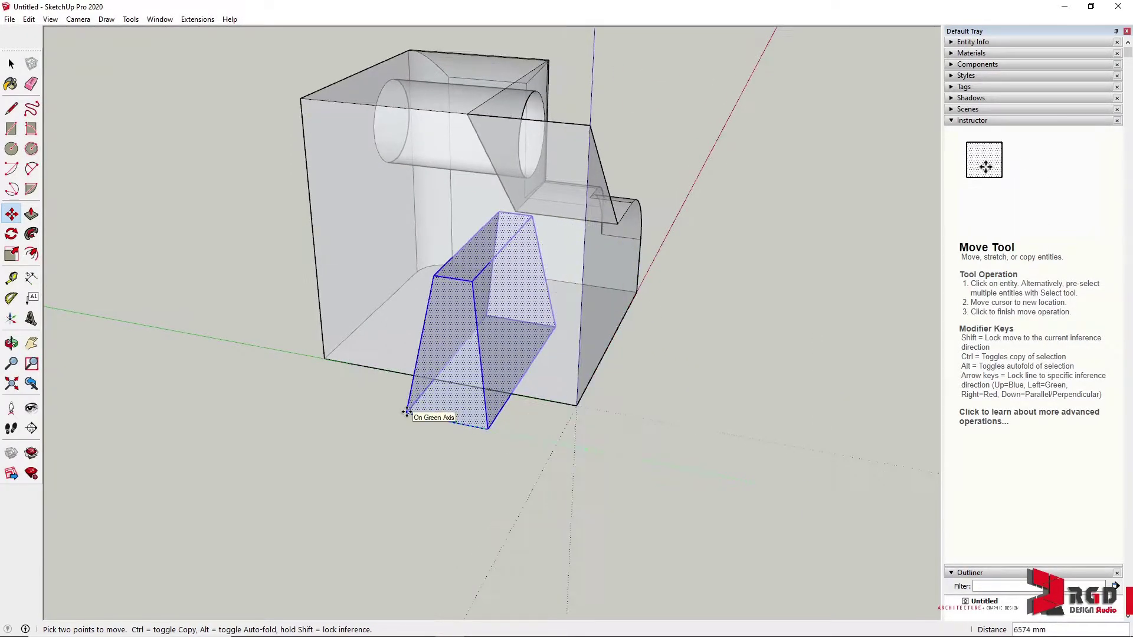
pyautogui.click(367, 401)
pyautogui.moveTo(670, 410); pyautogui.dragTo(199, 122, button='middle')
pyautogui.press('space')
pyautogui.moveTo(209, 46); pyautogui.dragTo(753, 449)
# Step: Run Intersect Faces > With Model on the selection and orbit to check the new edges
pyautogui.rightClick(473, 285)
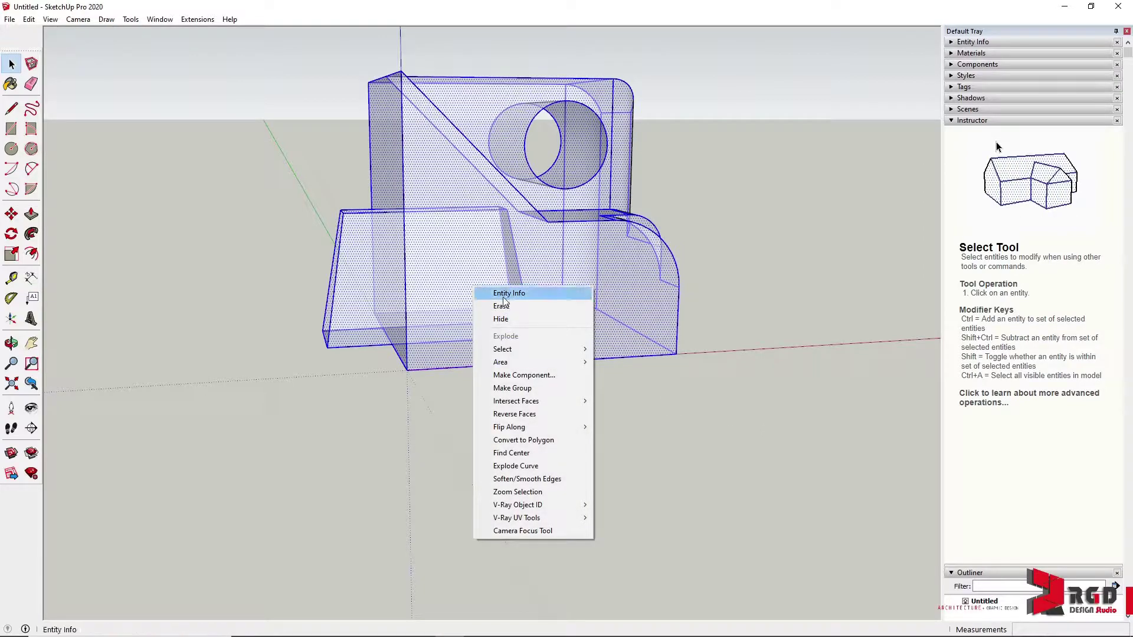
pyautogui.moveTo(527, 404)
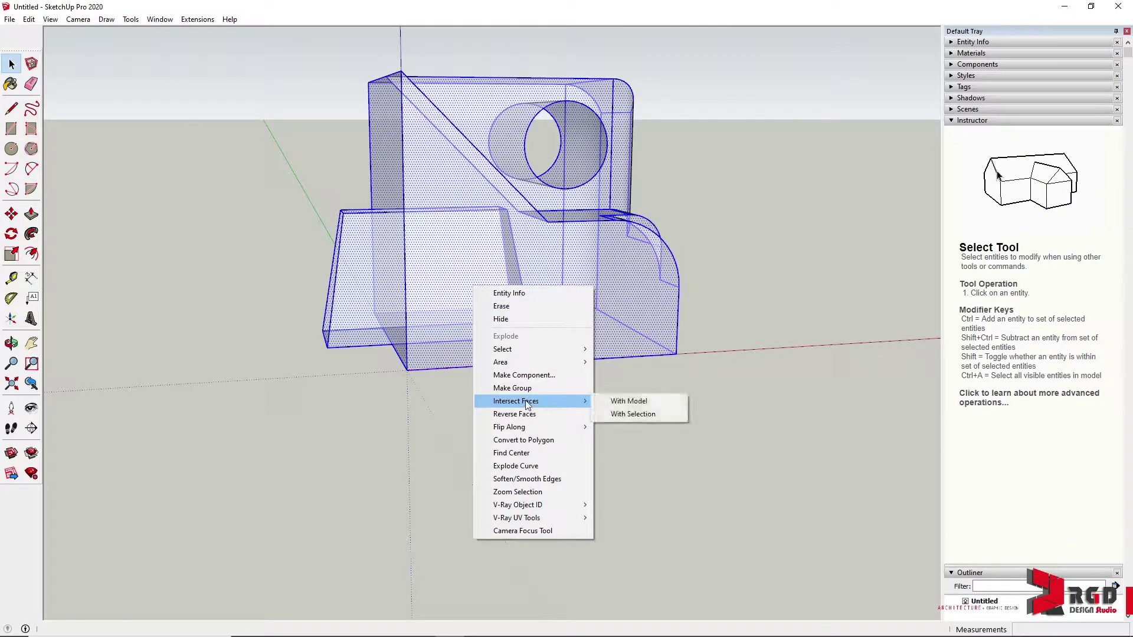
pyautogui.click(640, 402)
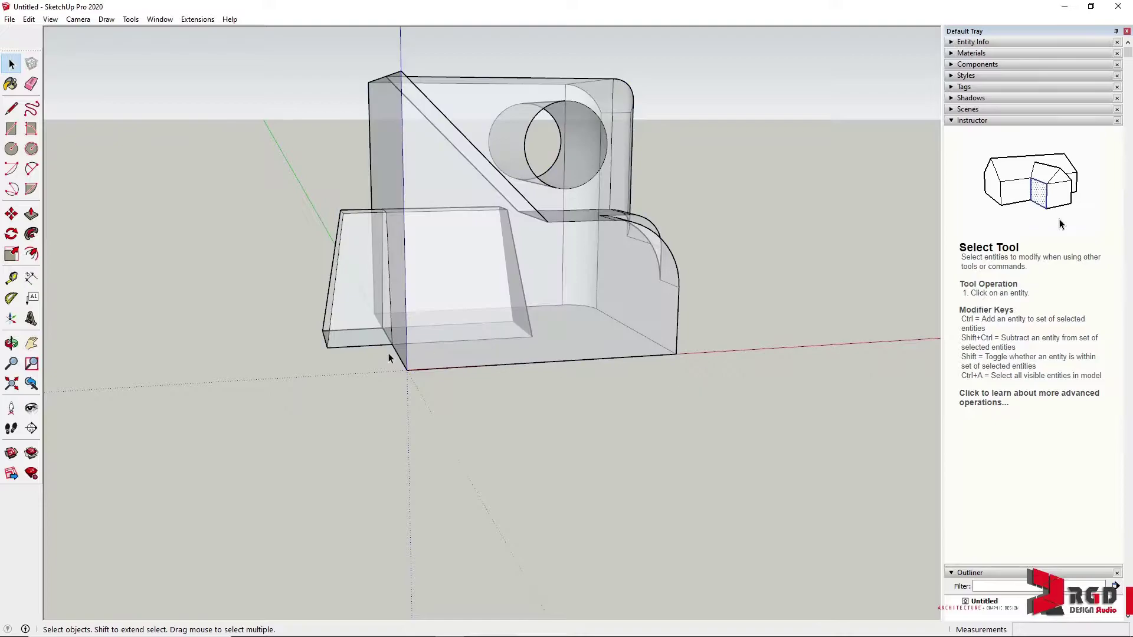
pyautogui.moveTo(376, 353); pyautogui.dragTo(402, 438, button='middle')
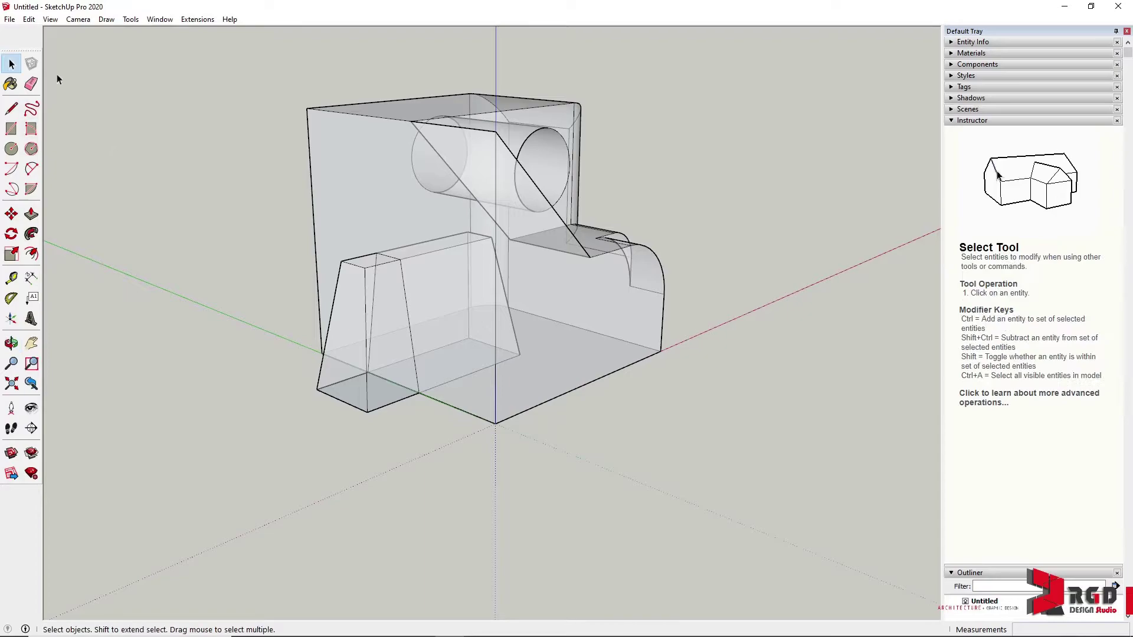
# Step: Turn off X-ray face style and delete the opening's floor face
pyautogui.click(50, 19)
pyautogui.moveTo(77, 202)
pyautogui.click(194, 201)
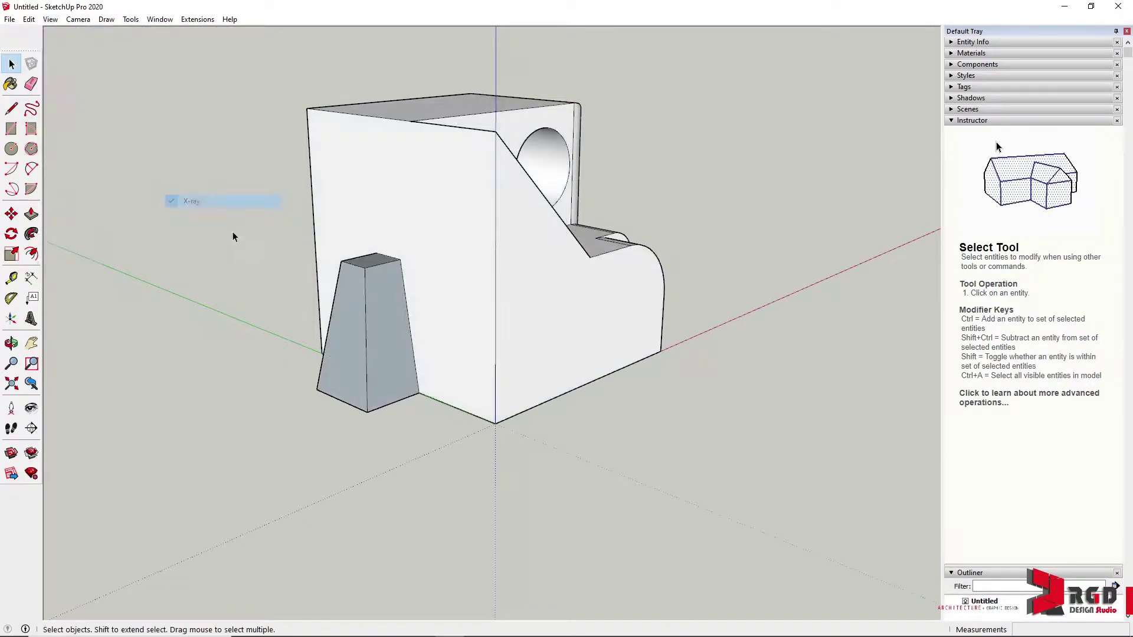
pyautogui.moveTo(324, 285); pyautogui.dragTo(417, 335, button='middle')
pyautogui.press('Delete')
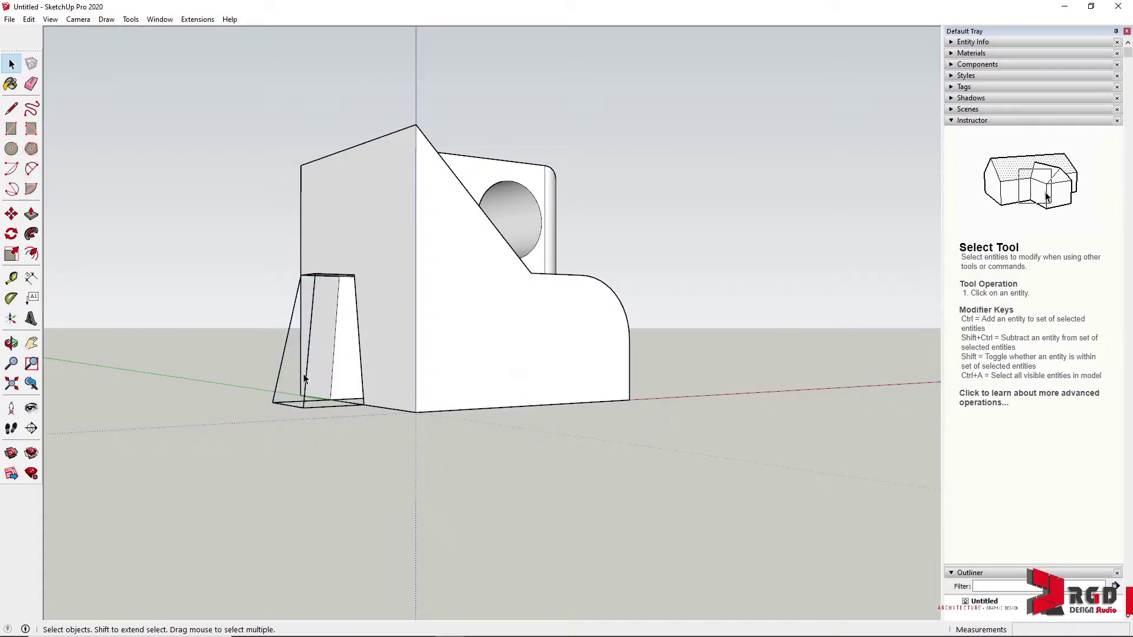
pyautogui.moveTo(309, 384); pyautogui.dragTo(455, 485, button='middle')
pyautogui.moveTo(338, 444)
pyautogui.mouseDown(button='middle')
pyautogui.moveTo(852, 450)
pyautogui.moveTo(534, 230)
pyautogui.mouseUp(button='middle')
# Step: Erase the remaining leftover pieces with the Eraser and turn X-ray back on
pyautogui.press('e')
pyautogui.moveTo(661, 260)
pyautogui.mouseDown(button='middle')
pyautogui.moveTo(142, 394)
pyautogui.moveTo(549, 405)
pyautogui.mouseUp(button='middle')
pyautogui.moveTo(81, 392); pyautogui.dragTo(413, 354, button='middle')
pyautogui.click(50, 19)
pyautogui.moveTo(94, 201)
pyautogui.click(191, 201)
pyautogui.moveTo(191, 201)
pyautogui.mouseDown(button='middle')
pyautogui.moveTo(764, 476)
pyautogui.moveTo(250, 432)
pyautogui.moveTo(645, 413)
pyautogui.moveTo(462, 505)
pyautogui.moveTo(263, 501)
pyautogui.moveTo(665, 488)
pyautogui.moveTo(336, 491)
pyautogui.moveTo(601, 502)
pyautogui.mouseUp(button='middle')
pyautogui.scroll(5, 601, 502)
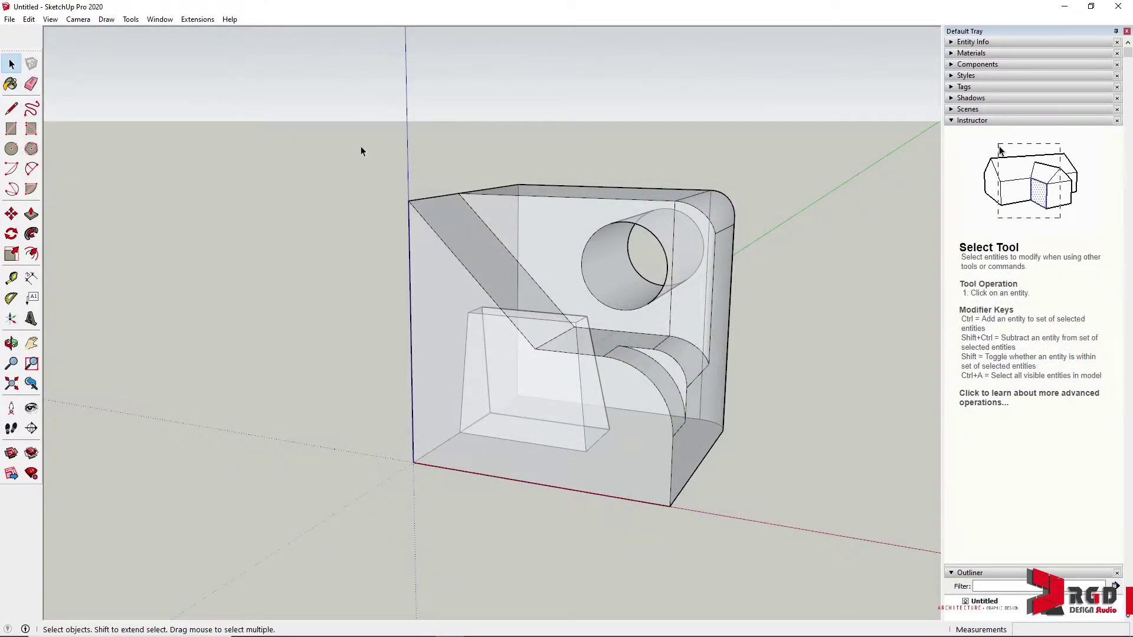
# Step: Copy the whole block 7000 mm along the red axis
pyautogui.moveTo(316, 126); pyautogui.dragTo(799, 580)
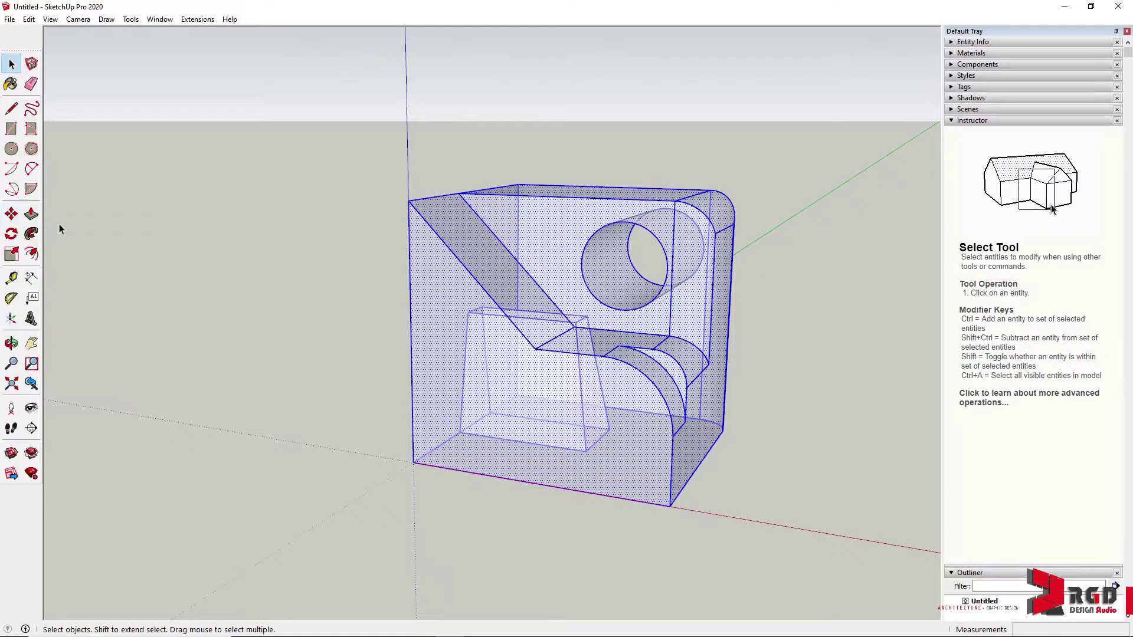
pyautogui.press('m')
pyautogui.scroll(-3, 723, 517)
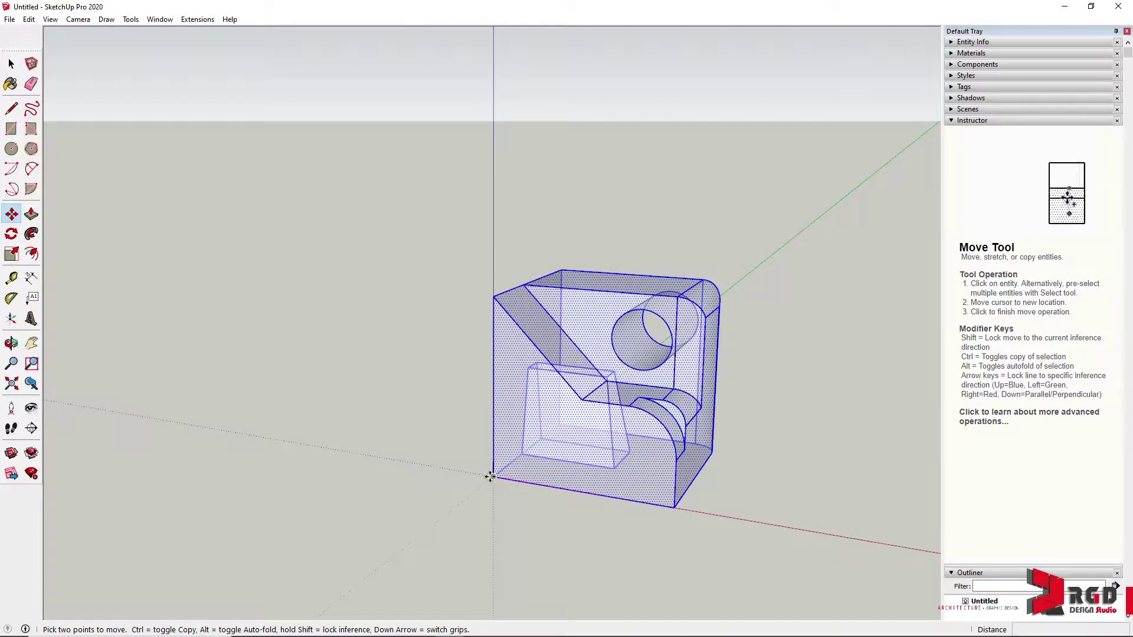
pyautogui.click(492, 477)
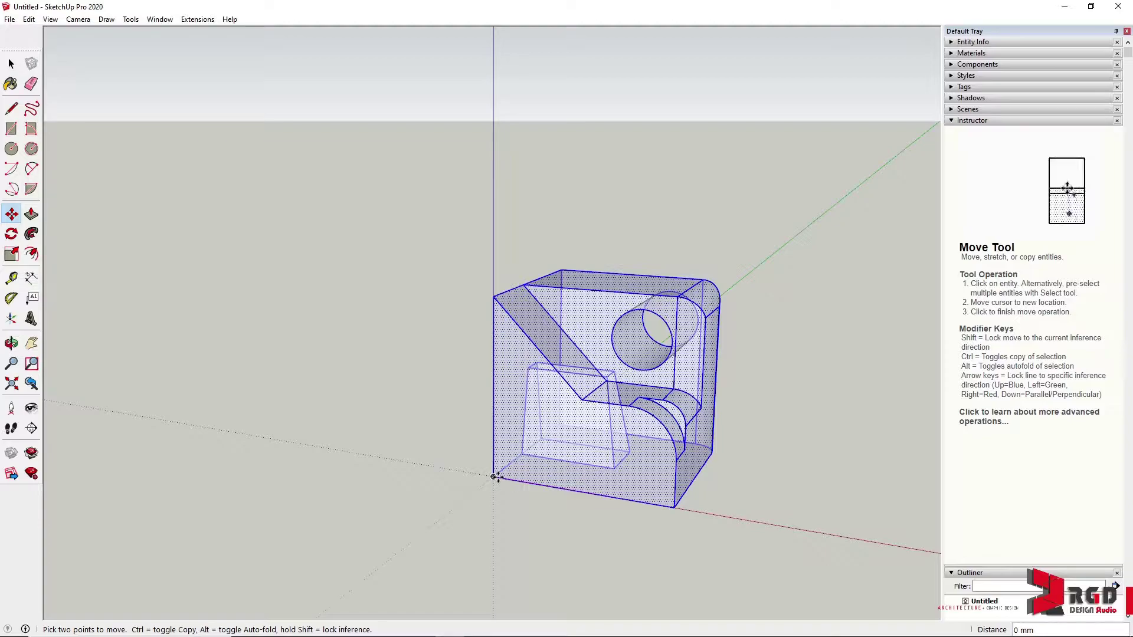
pyautogui.press('ctrl')
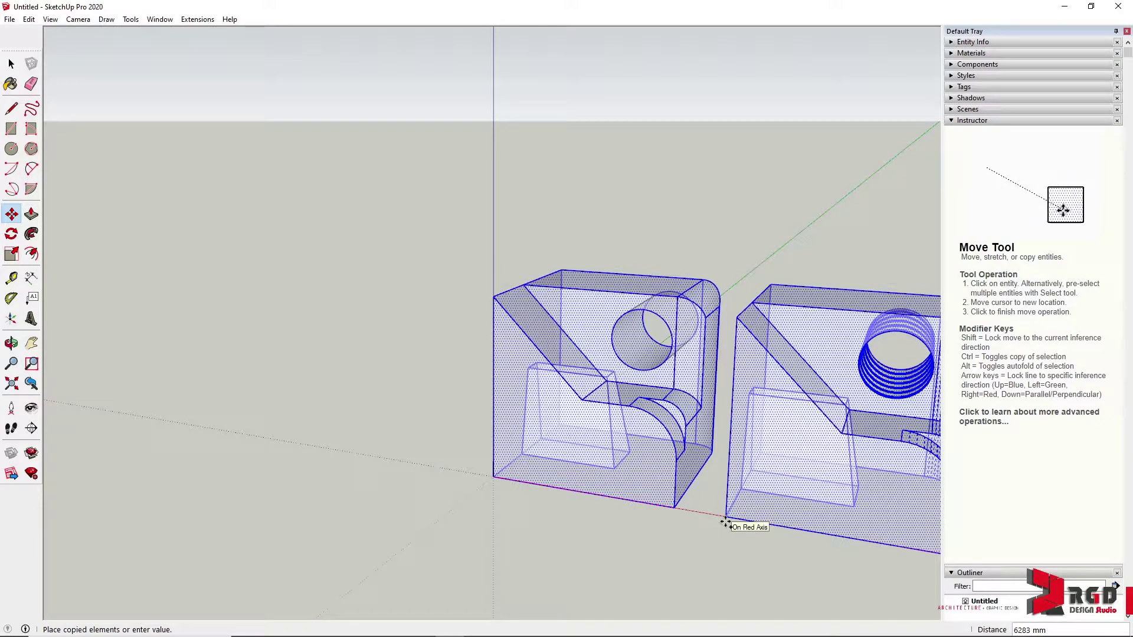
pyautogui.write('7000')
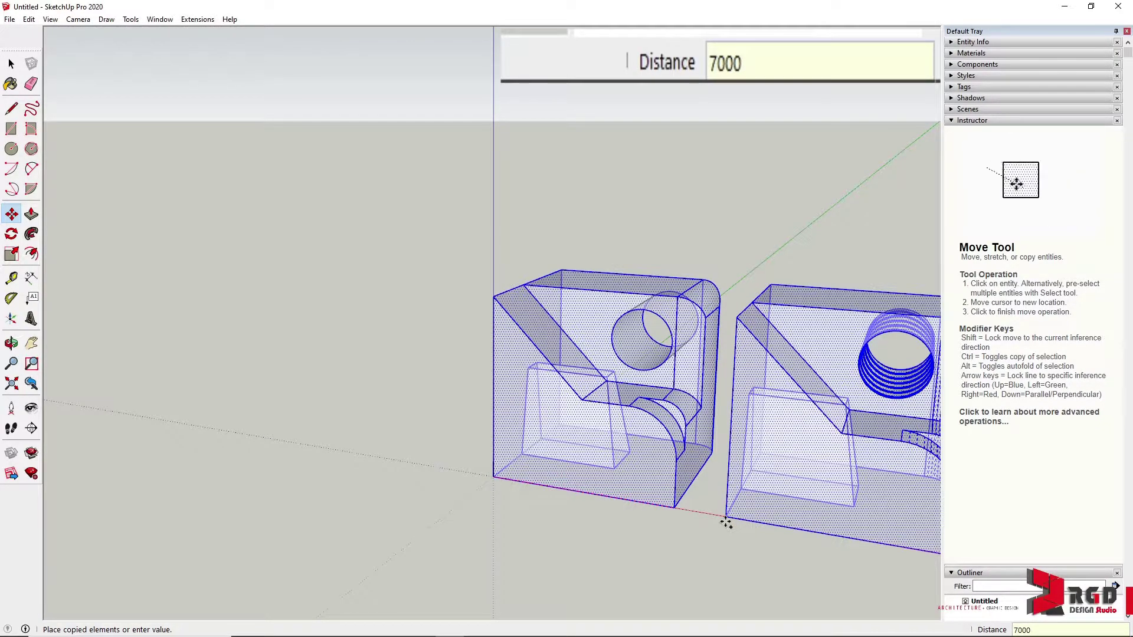
pyautogui.press('Return')
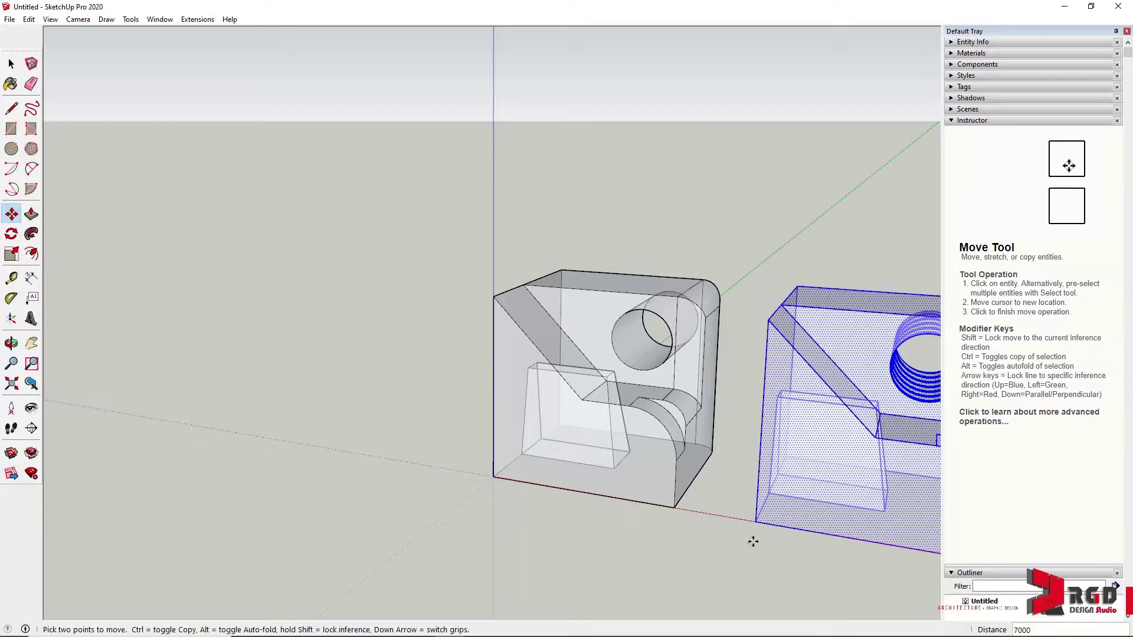
# Step: Copy the new block 6500 mm along the green axis
pyautogui.scroll(-2, 753, 540)
pyautogui.scroll(-1, 753, 541)
pyautogui.moveTo(842, 560); pyautogui.dragTo(484, 384, button='middle')
pyautogui.press('m')
pyautogui.scroll(-2, 610, 431)
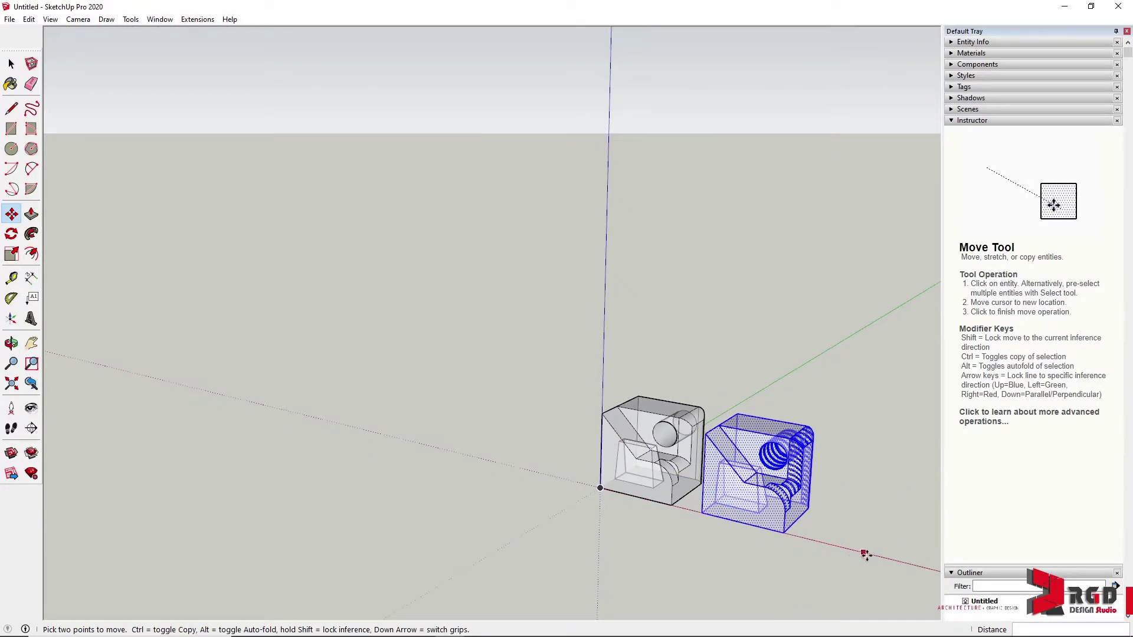
pyautogui.moveTo(865, 555); pyautogui.dragTo(838, 496, button='middle')
pyautogui.scroll(-1, 844, 503)
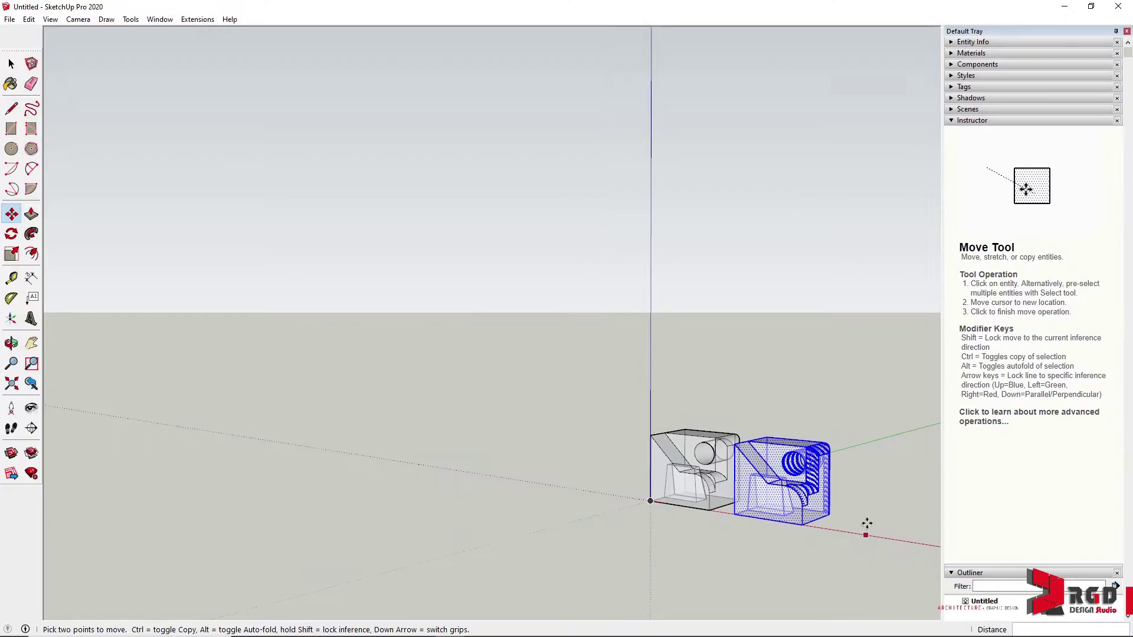
pyautogui.scroll(3, 868, 525)
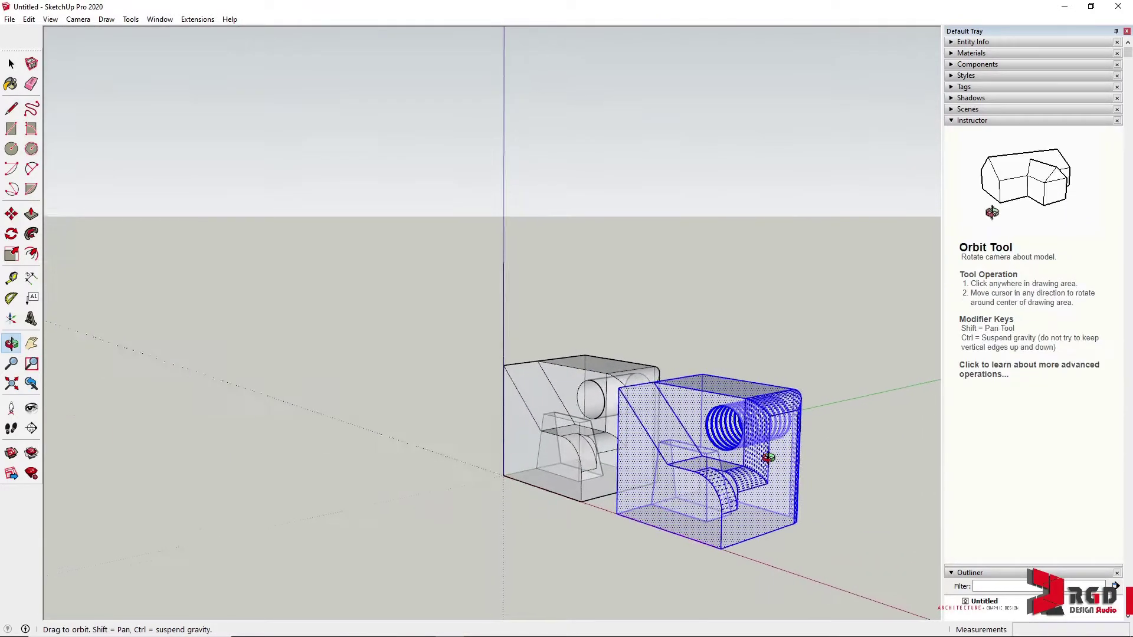
pyautogui.moveTo(767, 458); pyautogui.dragTo(790, 496)
pyautogui.press('m')
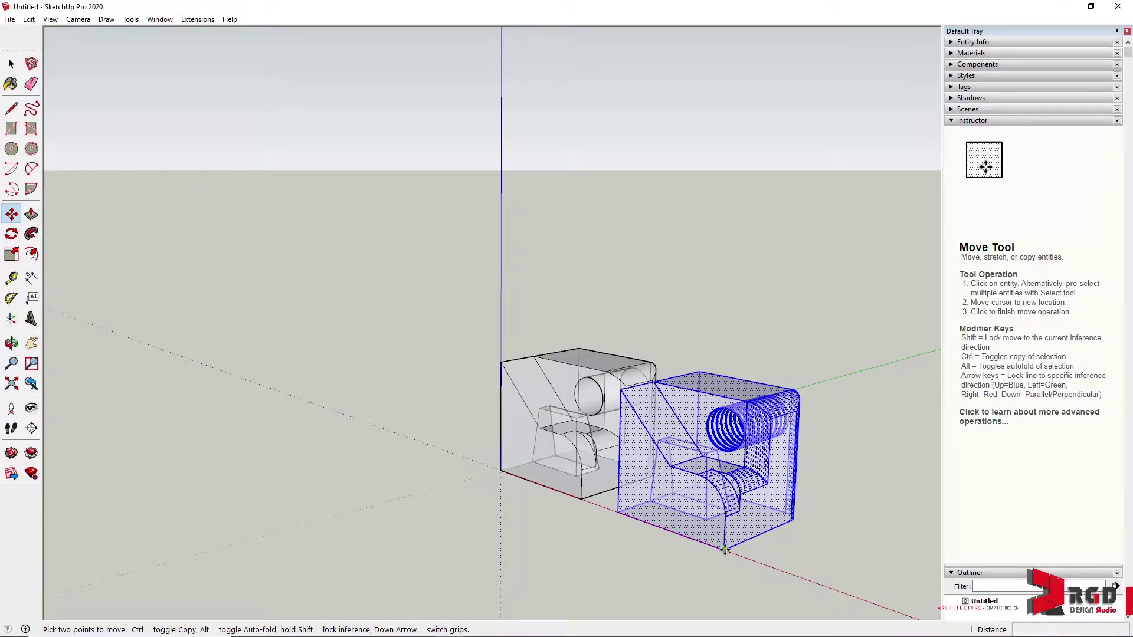
pyautogui.click(724, 550)
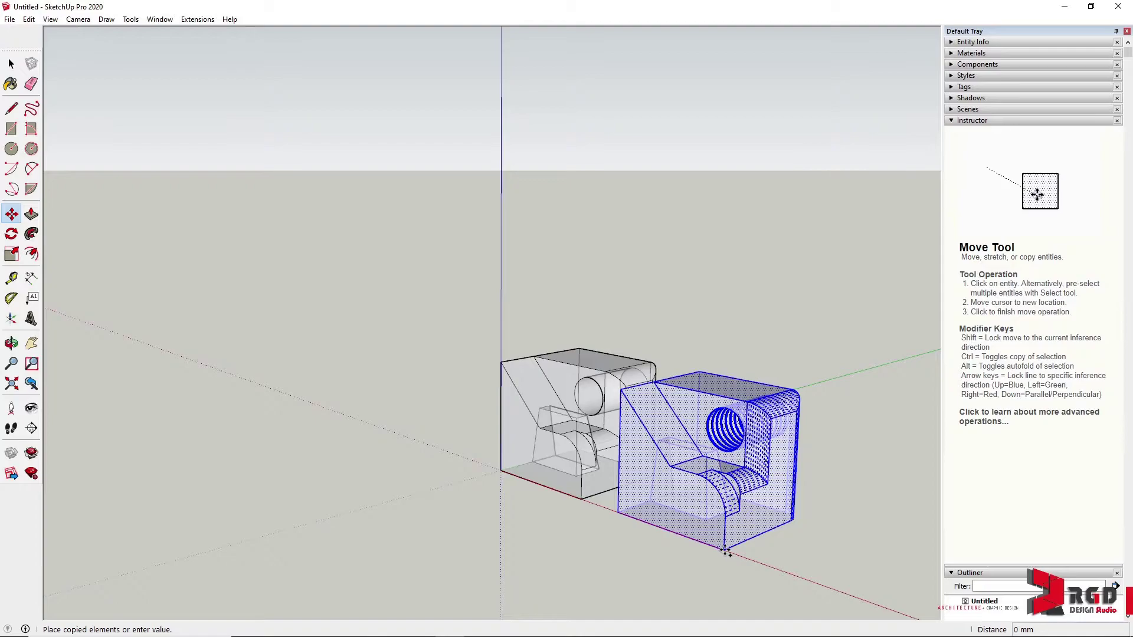
pyautogui.press('ctrl')
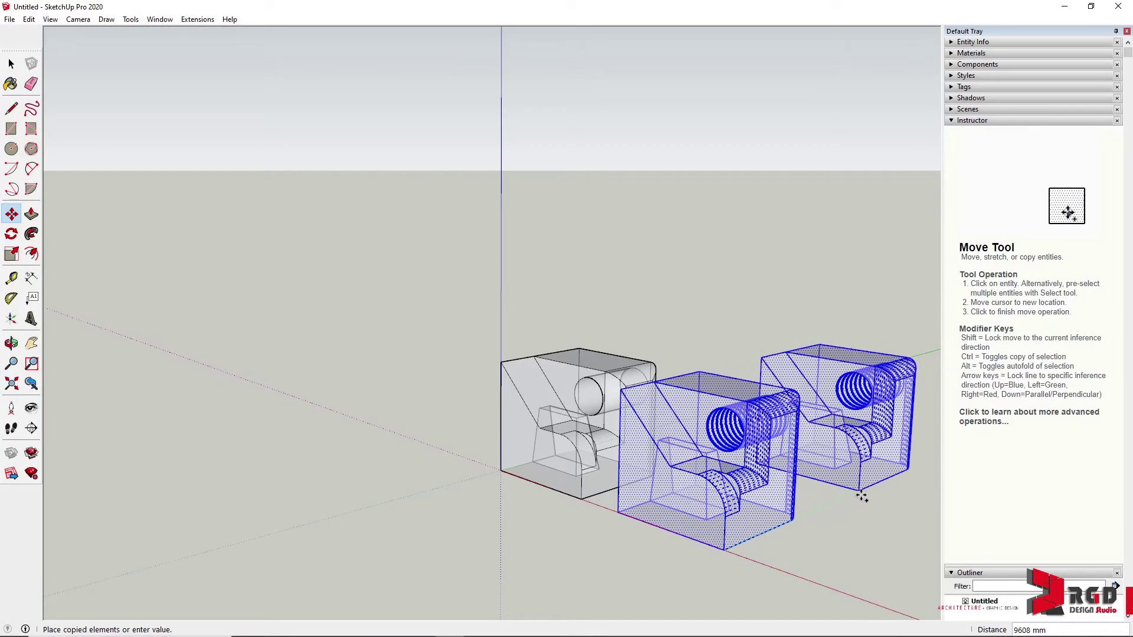
pyautogui.scroll(-1, 860, 496)
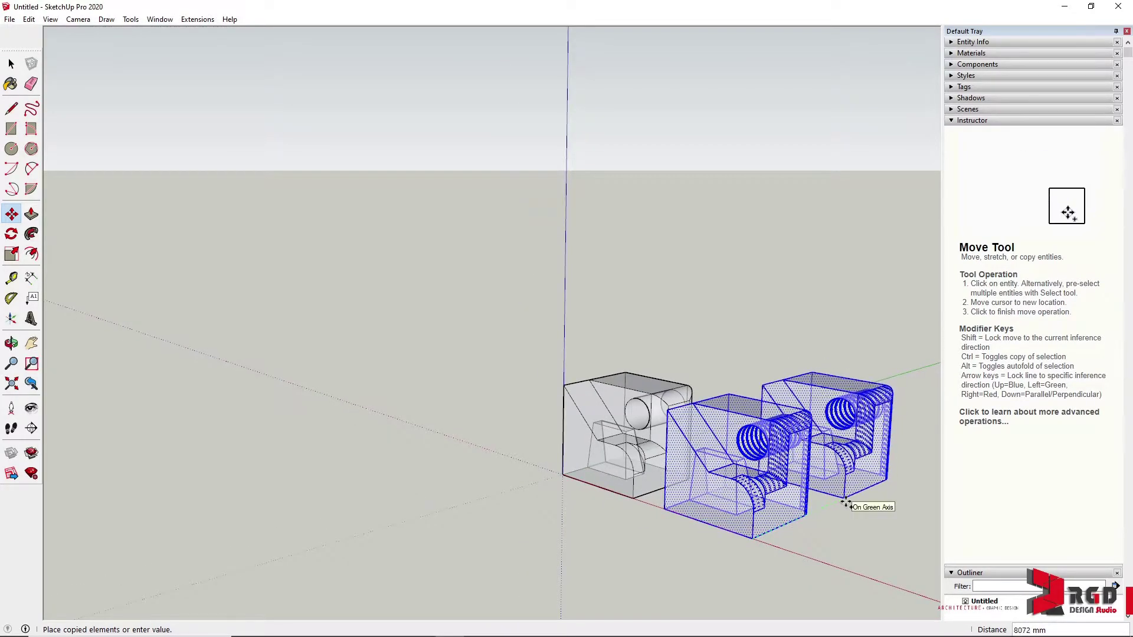
pyautogui.write('6500')
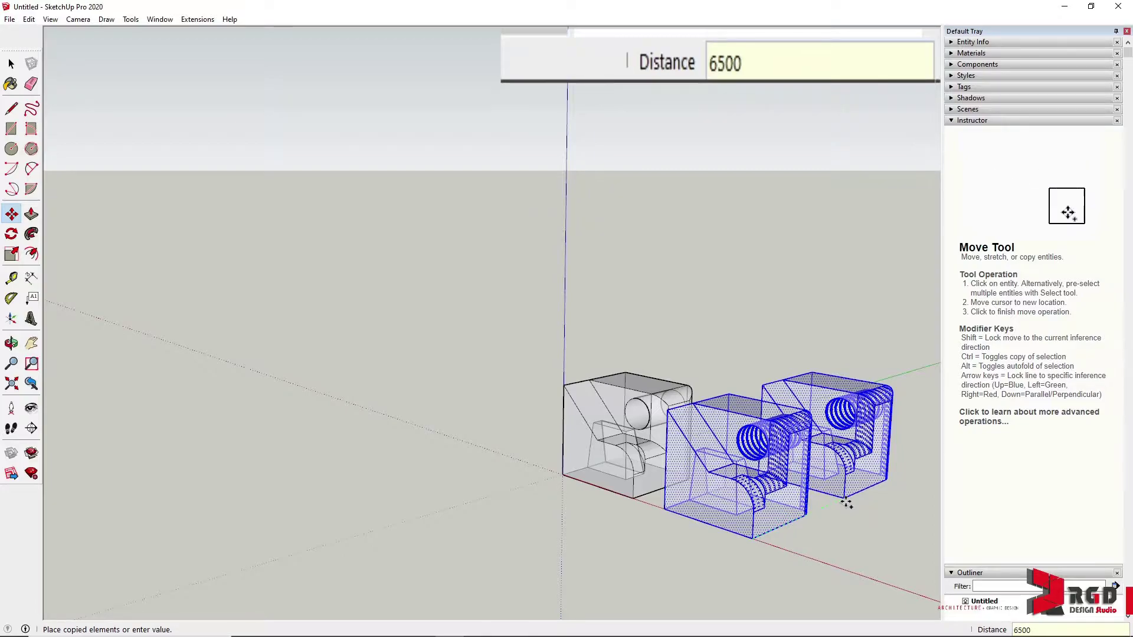
pyautogui.press('Return')
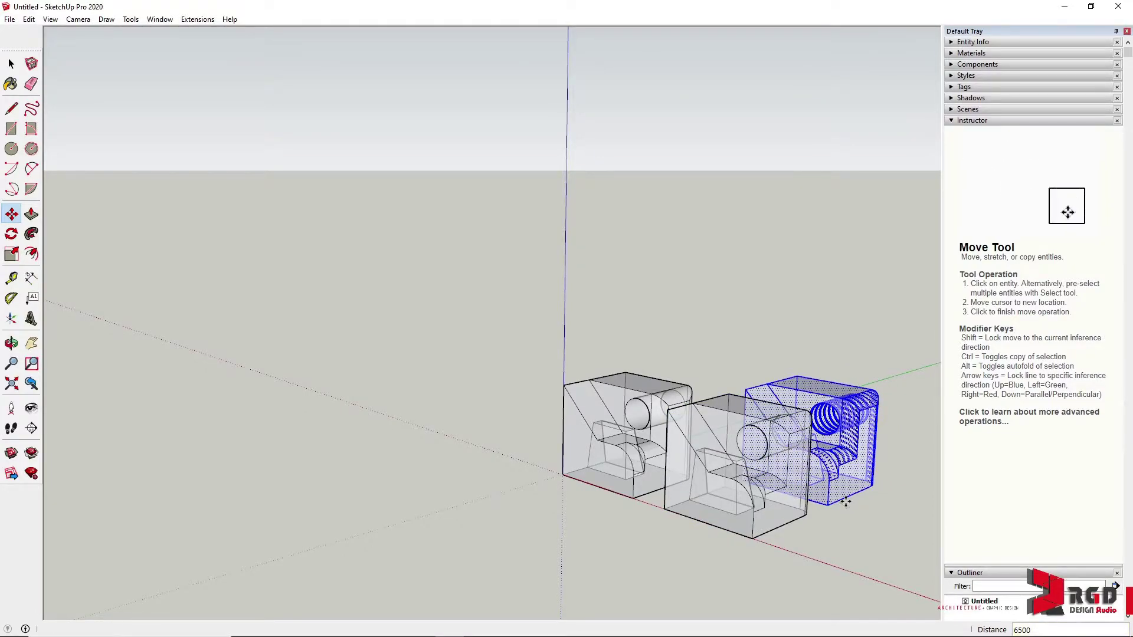
# Step: Repeat that copy 6x to form a row along green
pyautogui.write('6x')
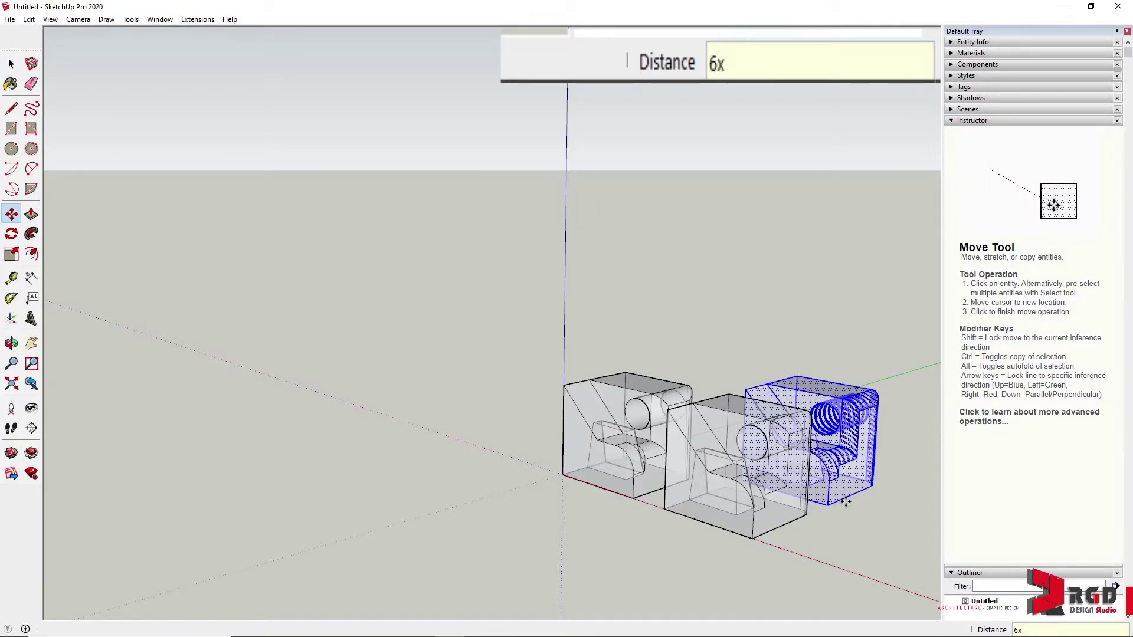
pyautogui.press('Return')
pyautogui.moveTo(885, 539); pyautogui.dragTo(452, 469, button='middle')
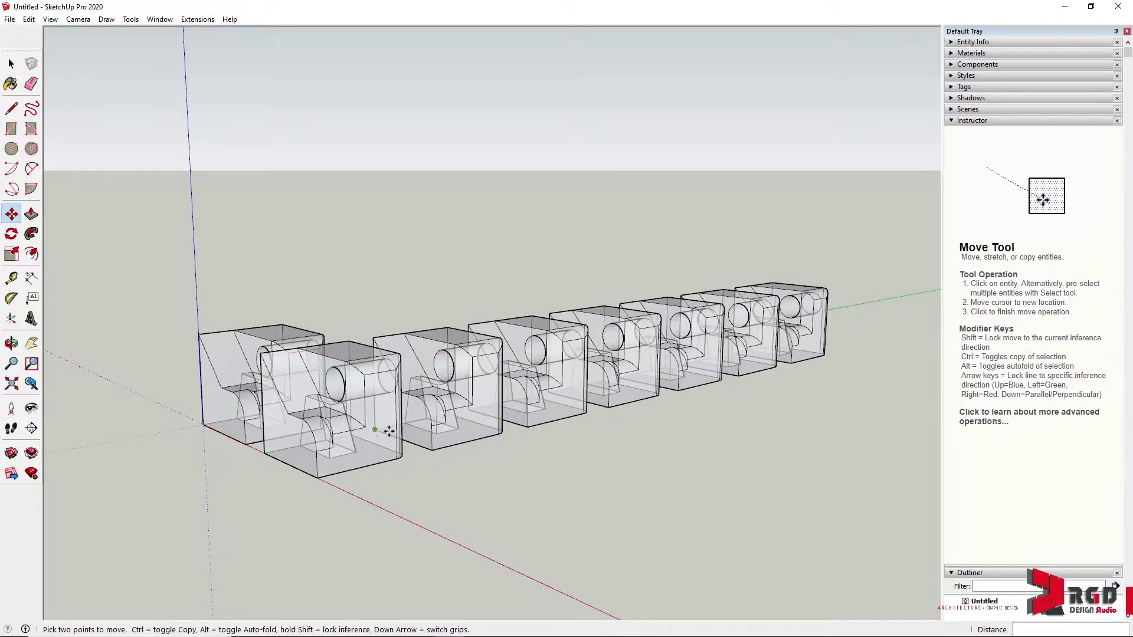
pyautogui.moveTo(324, 521)
pyautogui.mouseDown(button='middle')
pyautogui.moveTo(634, 496)
pyautogui.moveTo(536, 504)
pyautogui.moveTo(579, 539)
pyautogui.mouseUp(button='middle')
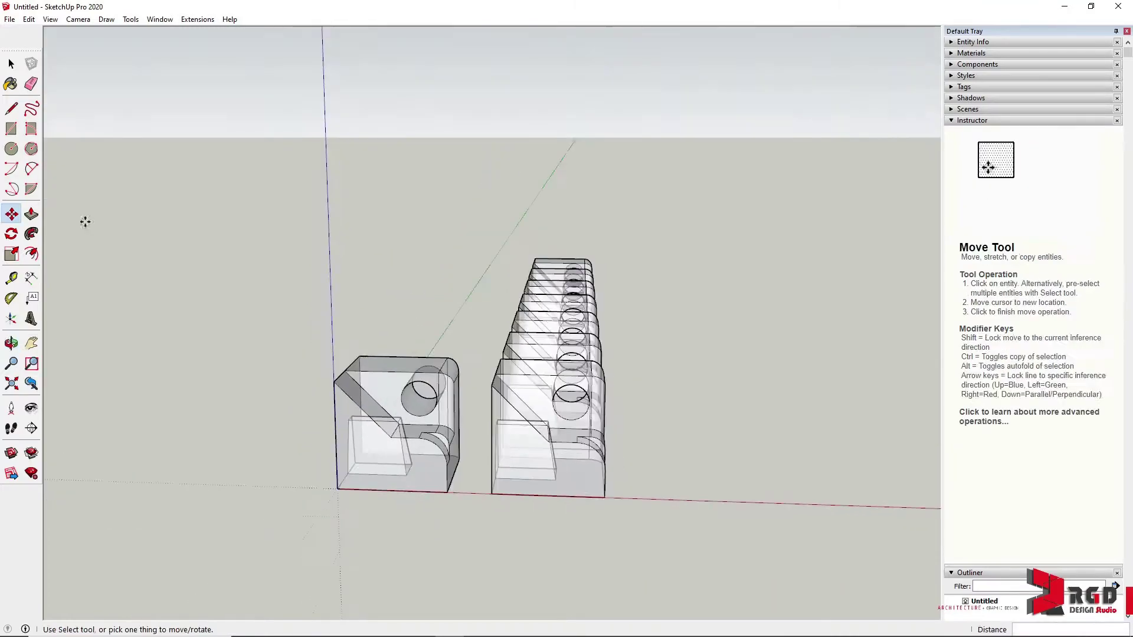
# Step: Make the separate left block a component with the definition name 'model 1'
pyautogui.click(10, 63)
pyautogui.moveTo(273, 302); pyautogui.dragTo(474, 533)
pyautogui.rightClick(419, 430)
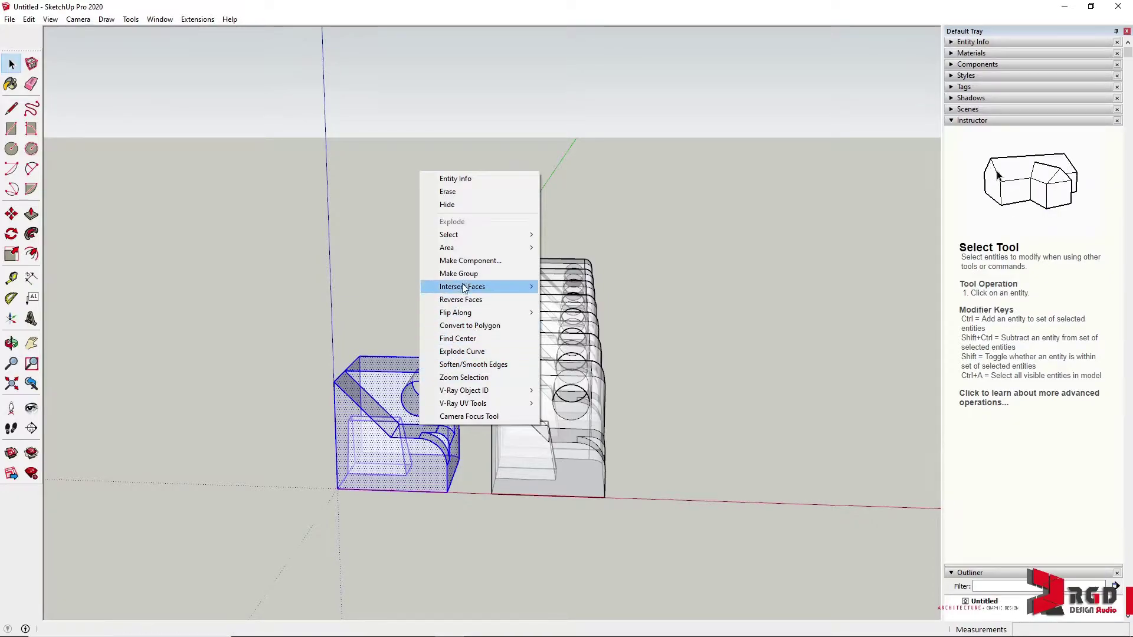
pyautogui.click(481, 264)
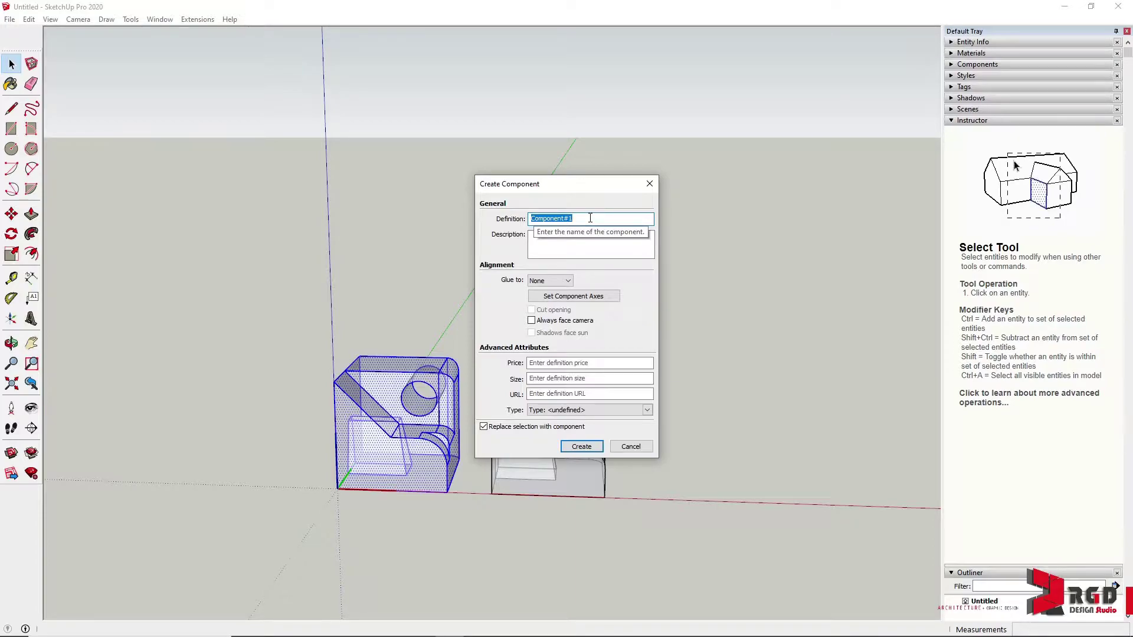
pyautogui.write('model 1')
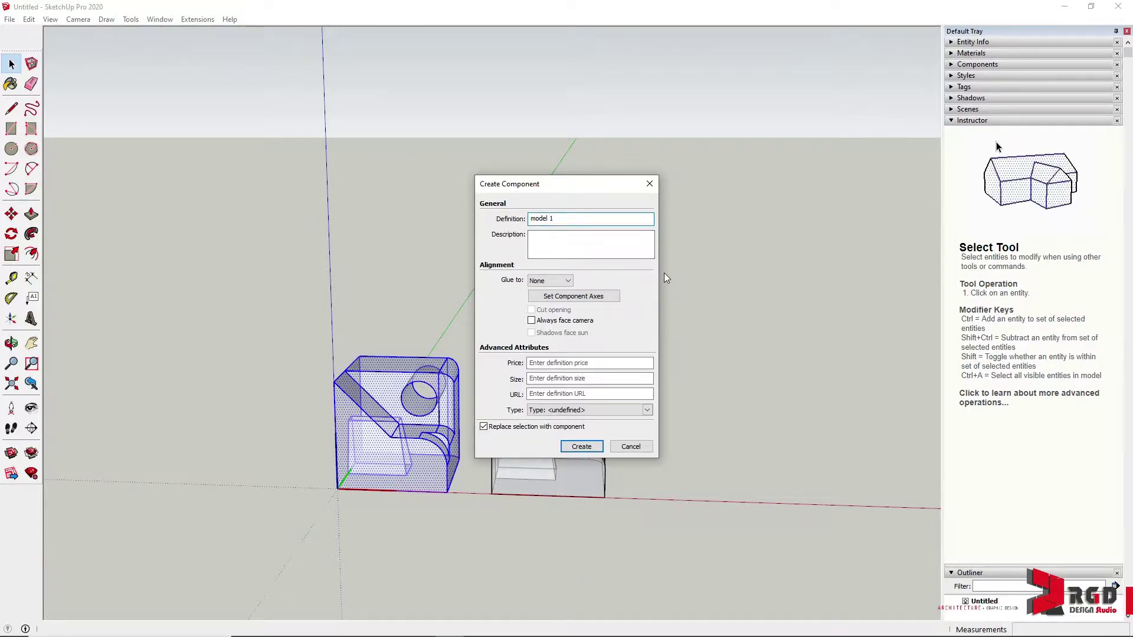
pyautogui.click(581, 447)
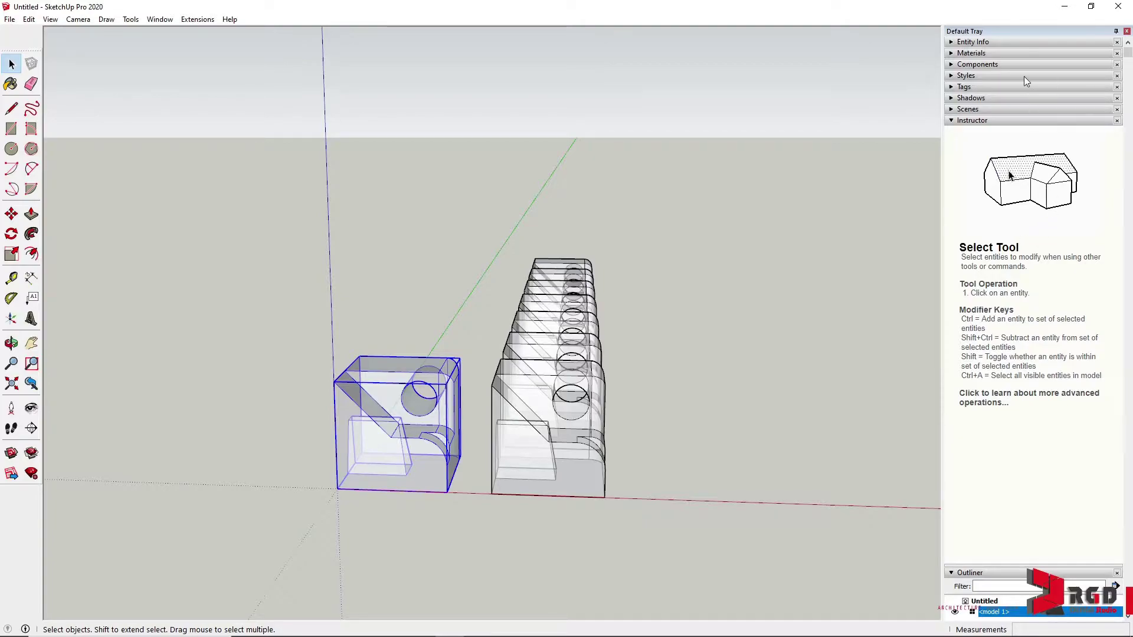
# Step: Place a model 1 instance from the Components In Model list onto the red axis
pyautogui.click(952, 64)
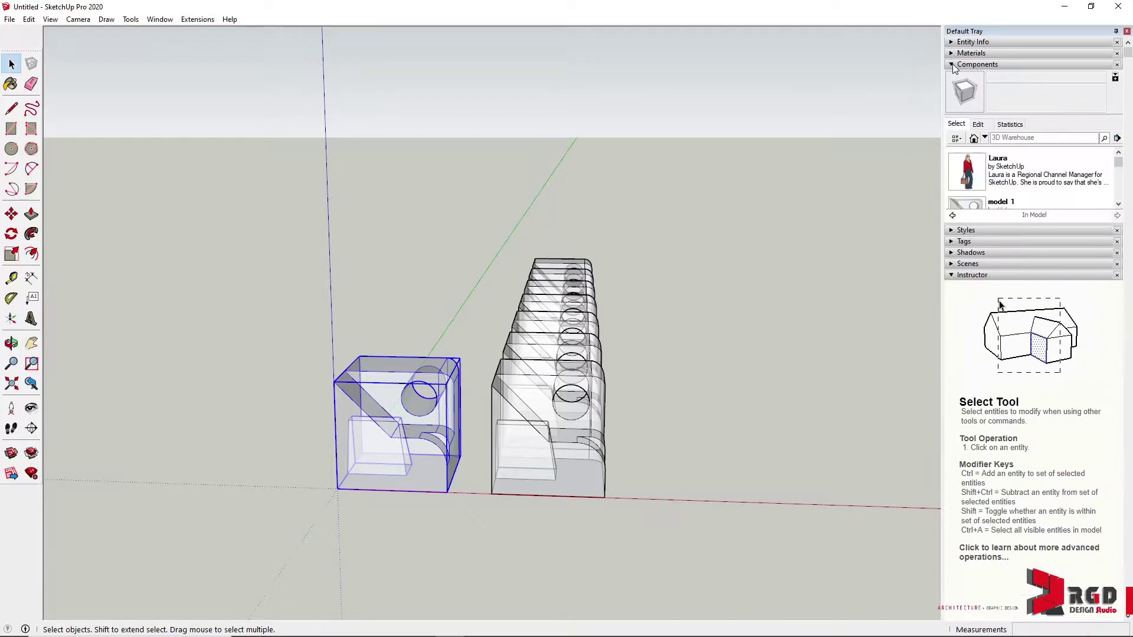
pyautogui.moveTo(1016, 292); pyautogui.dragTo(1017, 293)
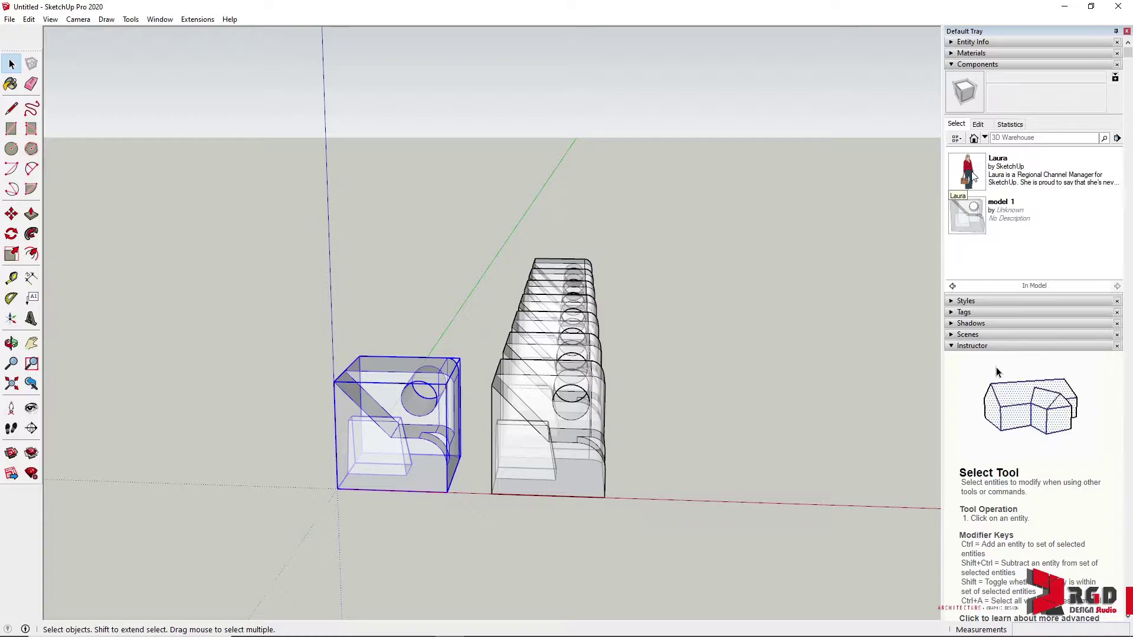
pyautogui.moveTo(949, 177); pyautogui.dragTo(792, 344)
pyautogui.click(792, 344)
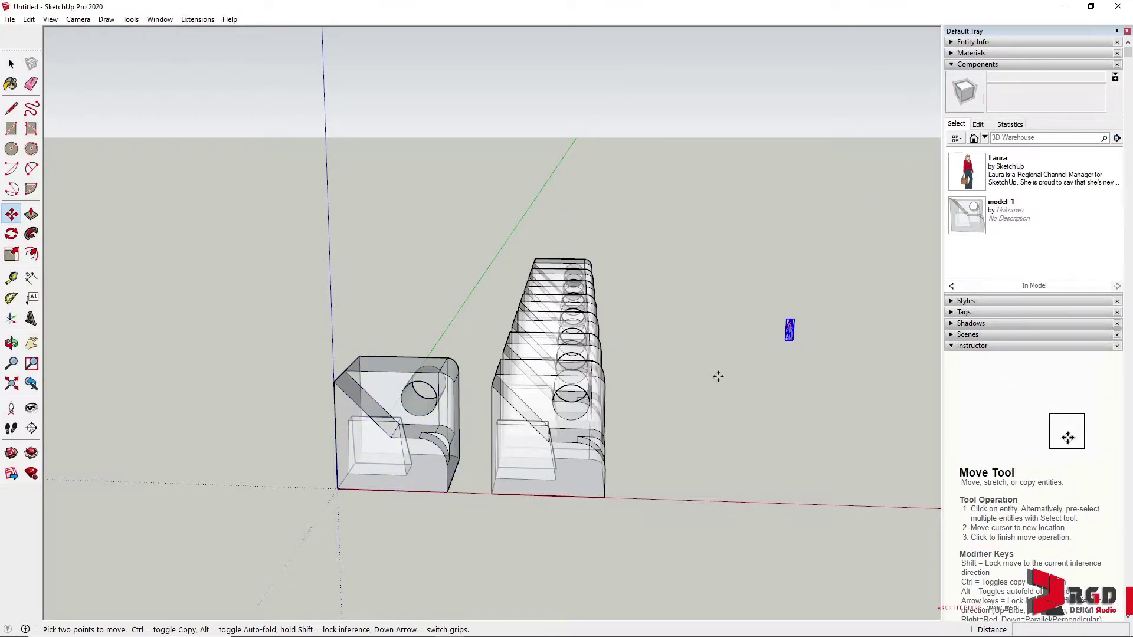
pyautogui.click(970, 223)
pyautogui.click(682, 502)
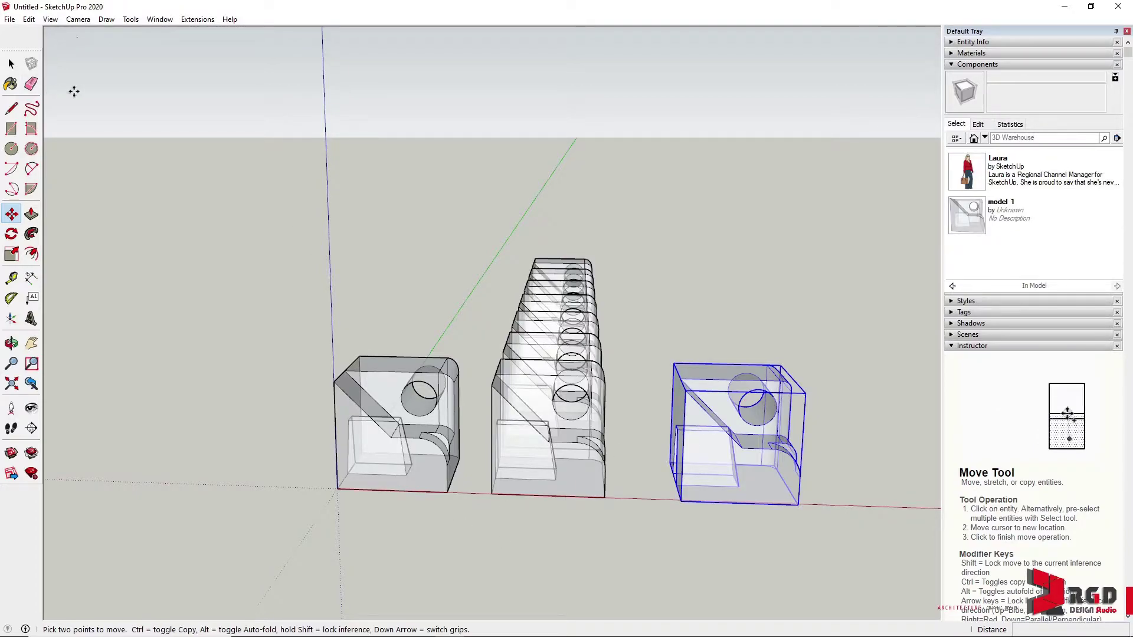
pyautogui.scroll(-3, 817, 463)
pyautogui.moveTo(815, 462); pyautogui.dragTo(759, 475, button='middle')
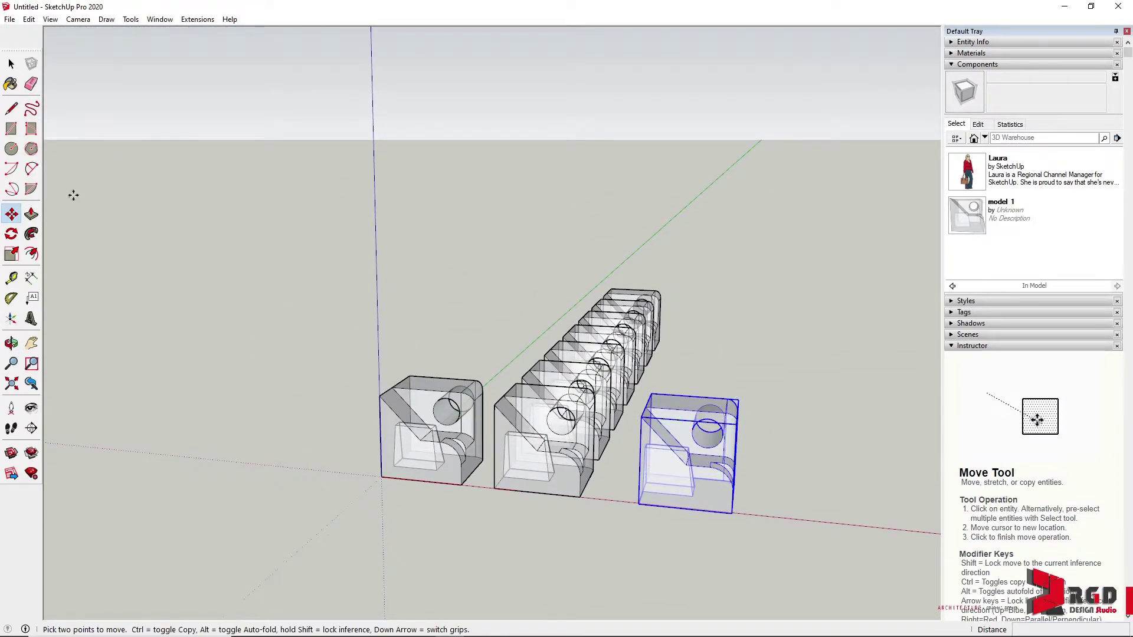
# Step: Copy the model 1 instance 6500 mm along red and array it 5x
pyautogui.click(12, 214)
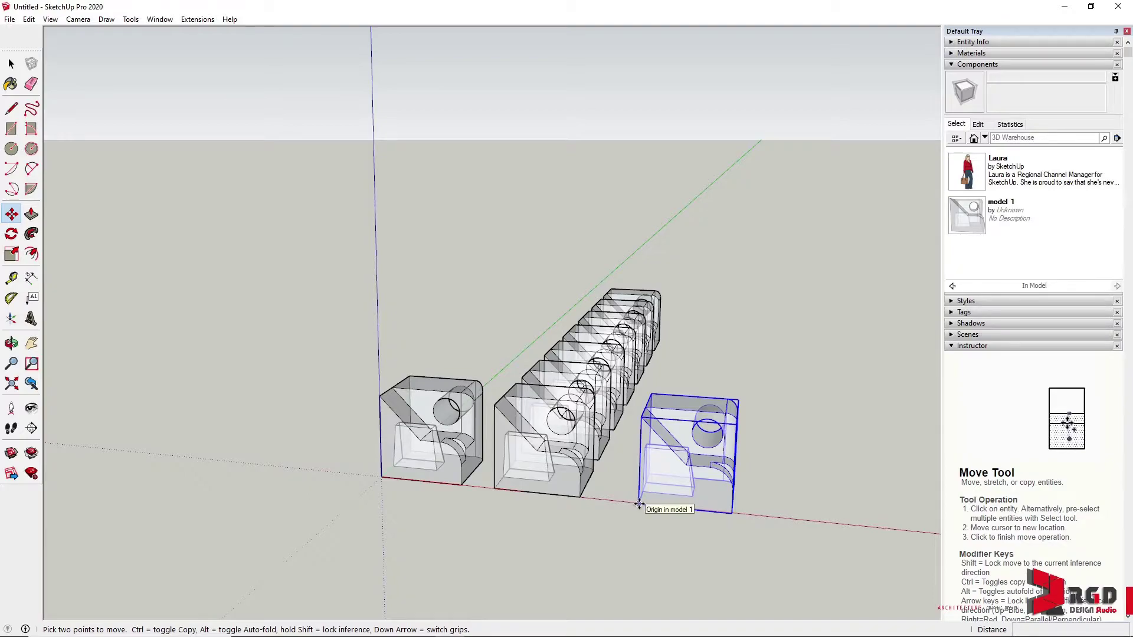
pyautogui.scroll(2, 638, 506)
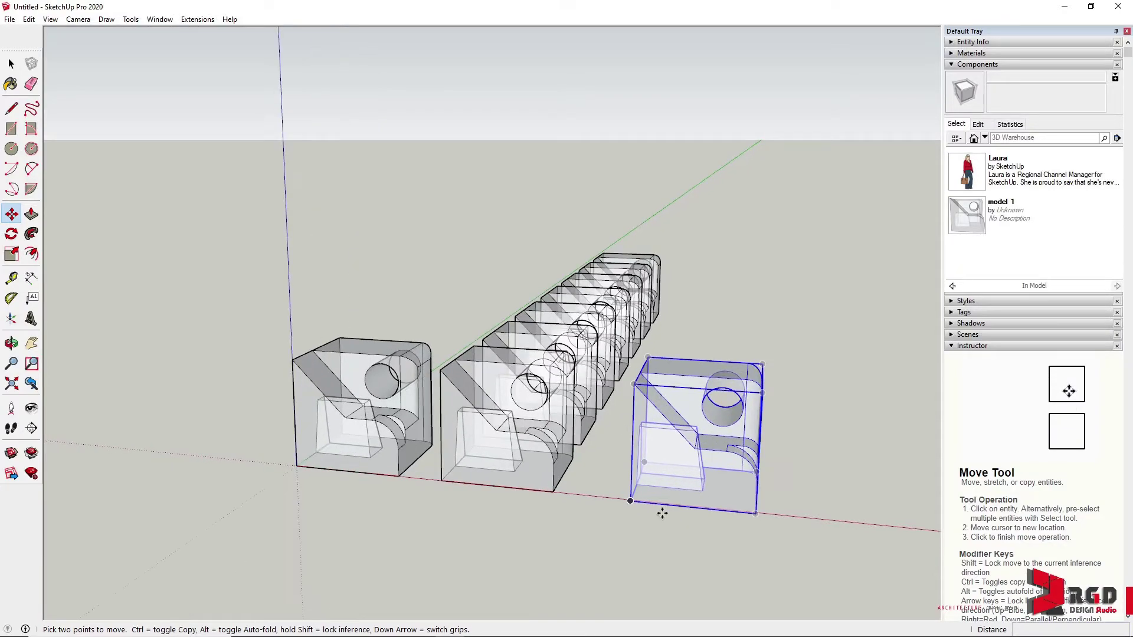
pyautogui.click(632, 502)
pyautogui.press('ctrl')
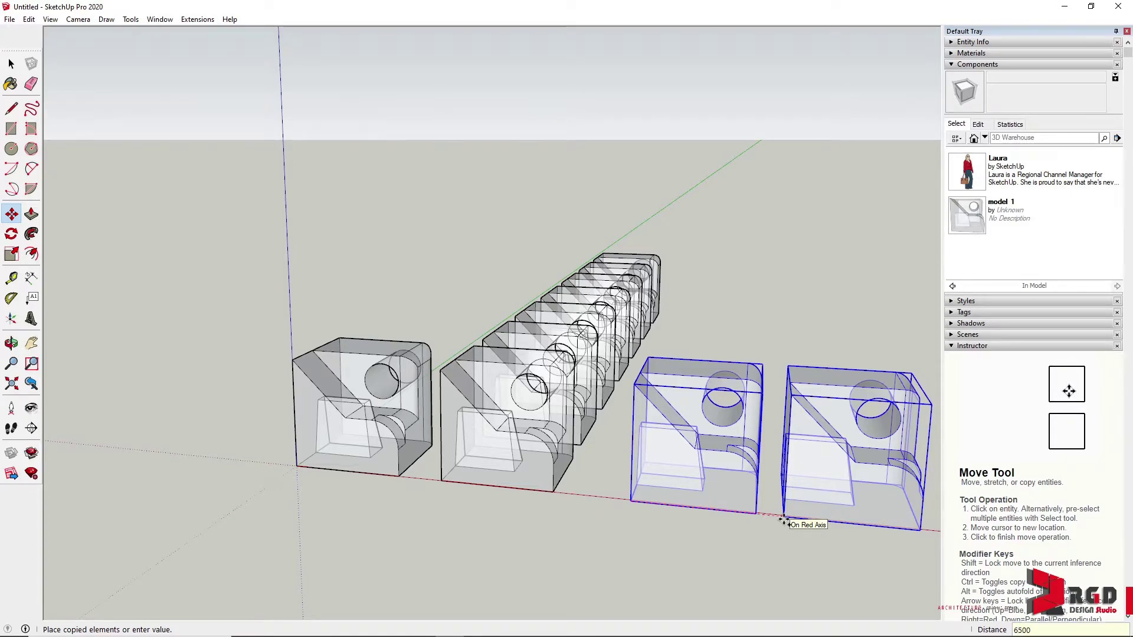
pyautogui.press('Return')
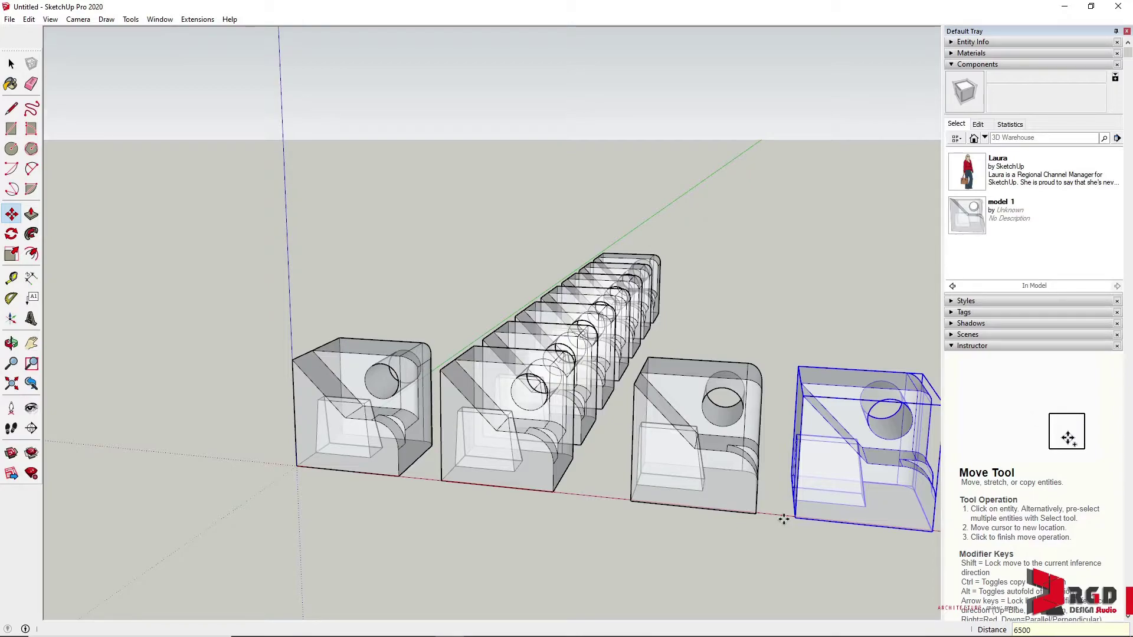
pyautogui.write('5x')
pyautogui.press('Return')
pyautogui.scroll(-3, 751, 496)
pyautogui.keyDown('shift'); pyautogui.moveTo(708, 484); pyautogui.dragTo(391, 428, button='middle'); pyautogui.keyUp('shift')
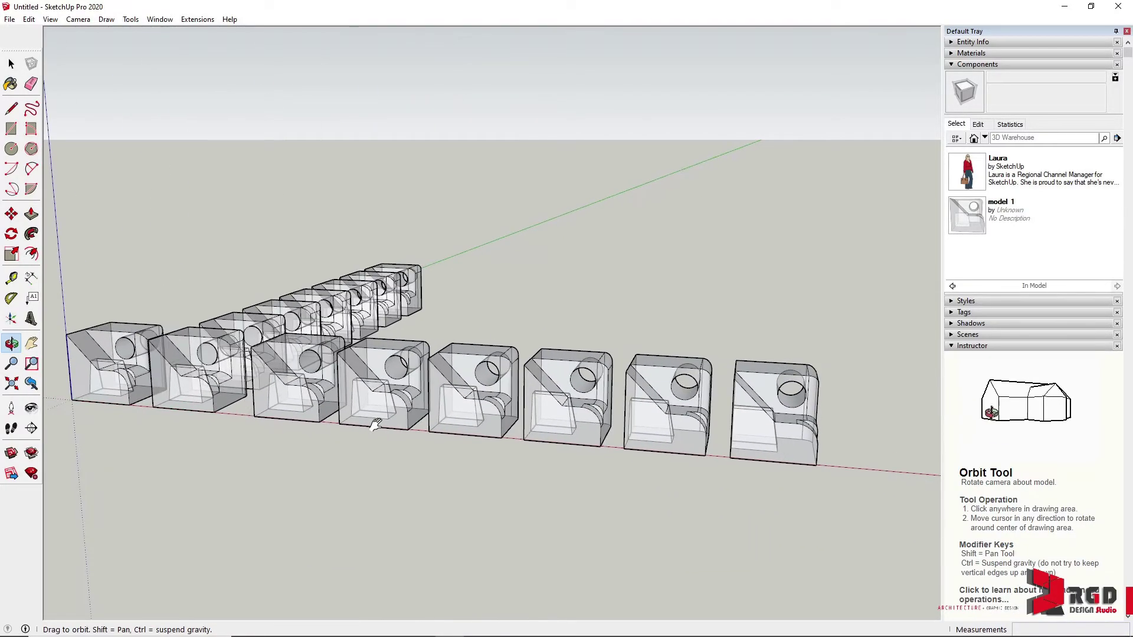
pyautogui.press('m')
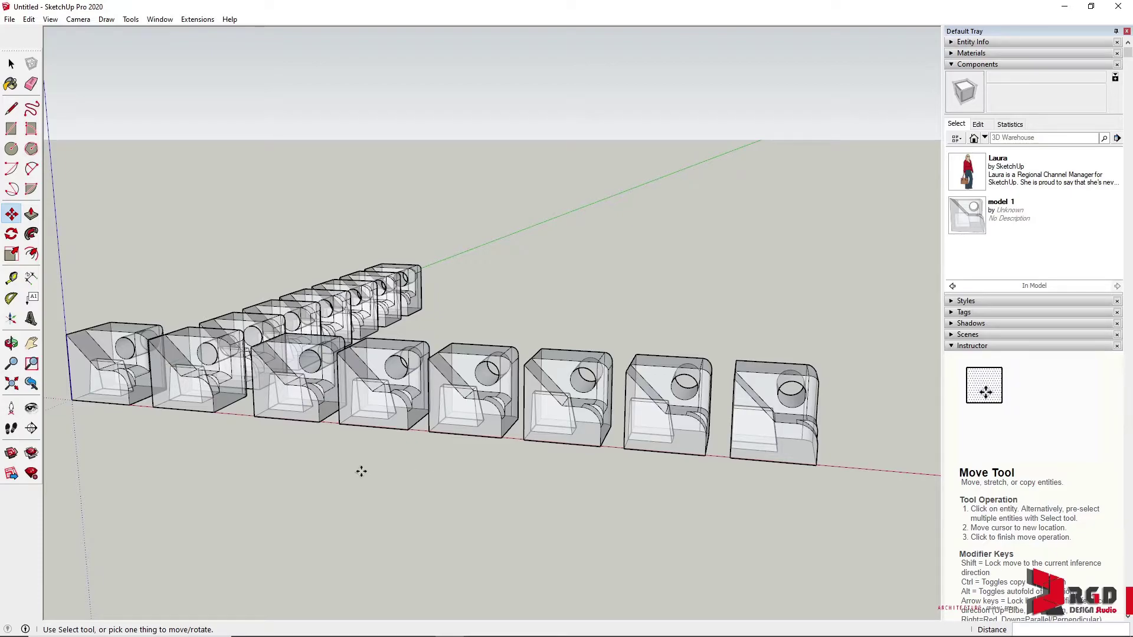
# Step: Turn off the X-ray face style so the blocks display as solid faces
pyautogui.moveTo(359, 468); pyautogui.dragTo(290, 437, button='middle')
pyautogui.scroll(3, 253, 420)
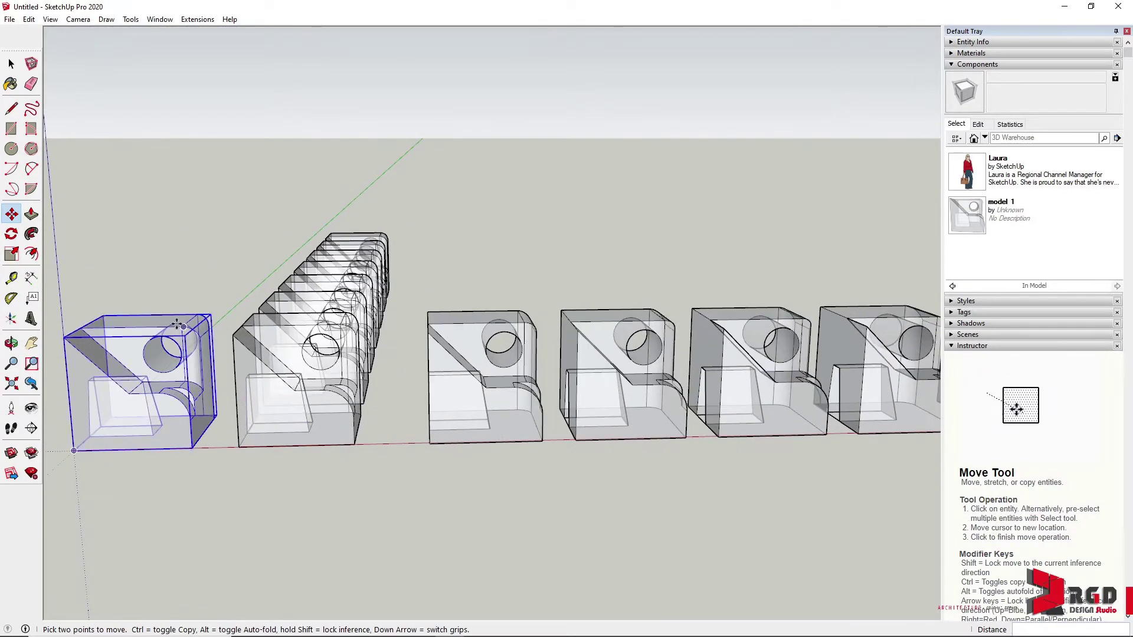
pyautogui.click(11, 108)
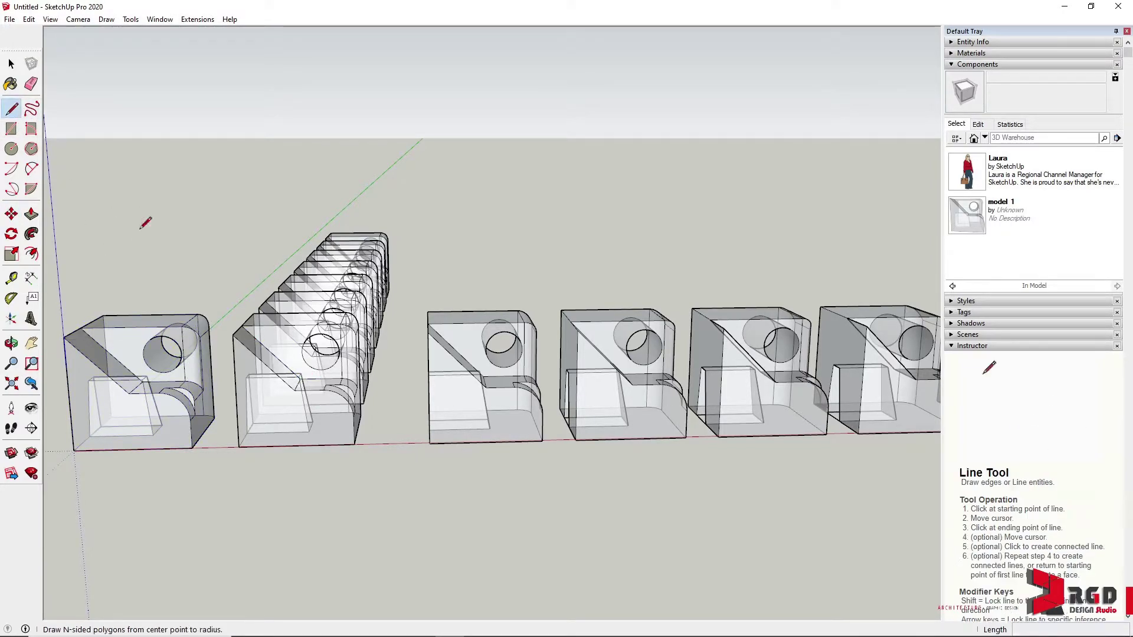
pyautogui.click(50, 20)
pyautogui.moveTo(109, 188)
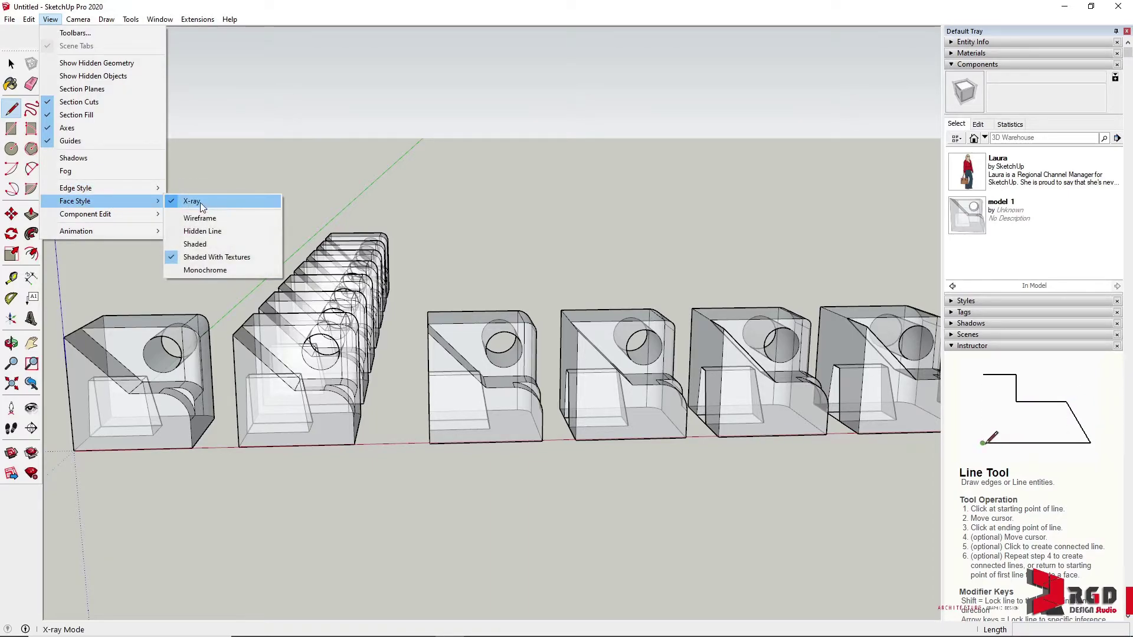
pyautogui.click(201, 201)
# Step: Draw a diagonal line across a plain copy's lower corner, from side edge to bottom edge
pyautogui.moveTo(395, 395)
pyautogui.mouseDown(button='middle')
pyautogui.moveTo(399, 387)
pyautogui.moveTo(387, 386)
pyautogui.mouseUp(button='middle')
pyautogui.scroll(3, 298, 399)
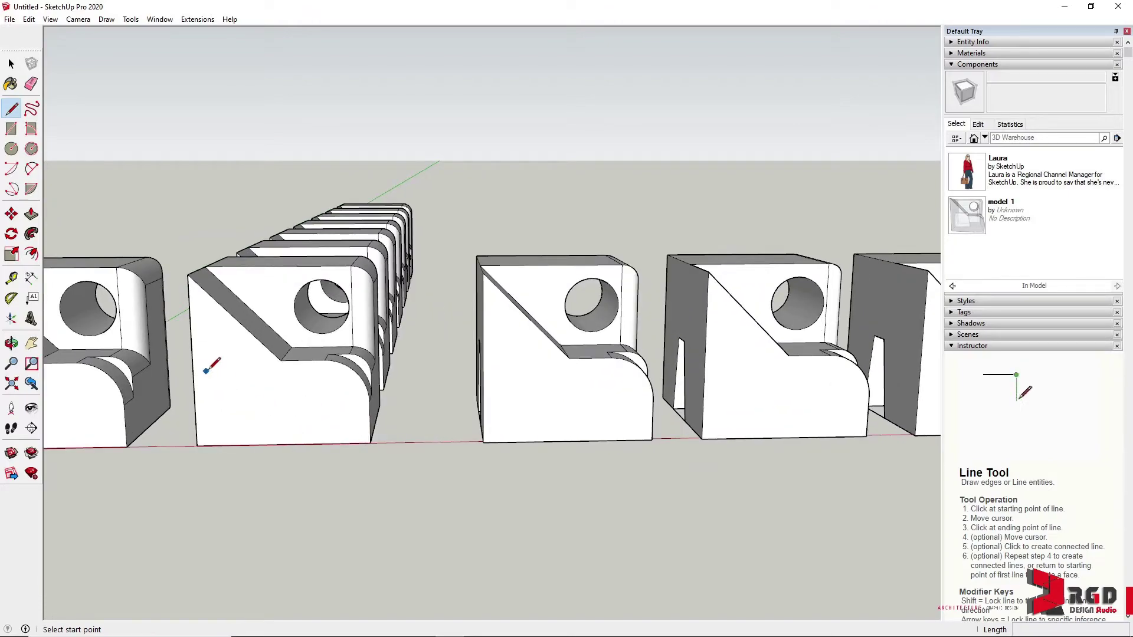
pyautogui.click(193, 360)
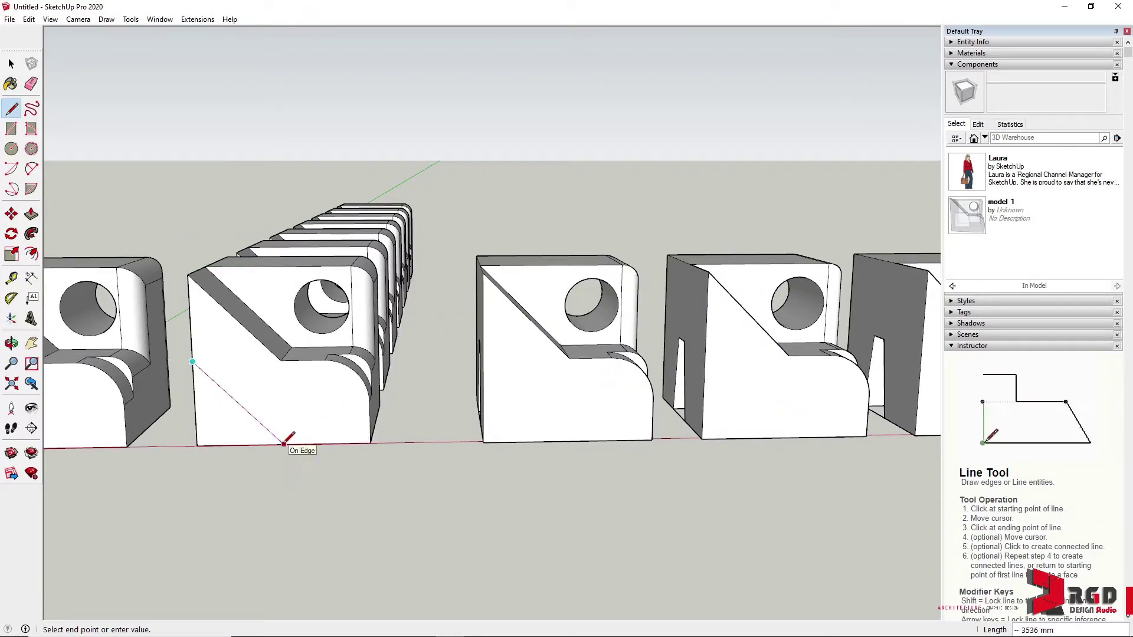
pyautogui.scroll(5, 291, 450)
pyautogui.moveTo(321, 450); pyautogui.dragTo(286, 463, button='middle')
pyautogui.click(185, 433)
pyautogui.moveTo(228, 304); pyautogui.dragTo(288, 341, button='middle')
# Step: Push the corner triangle in 500 mm to cut the chamfer
pyautogui.moveTo(270, 176); pyautogui.dragTo(424, 425, button='middle')
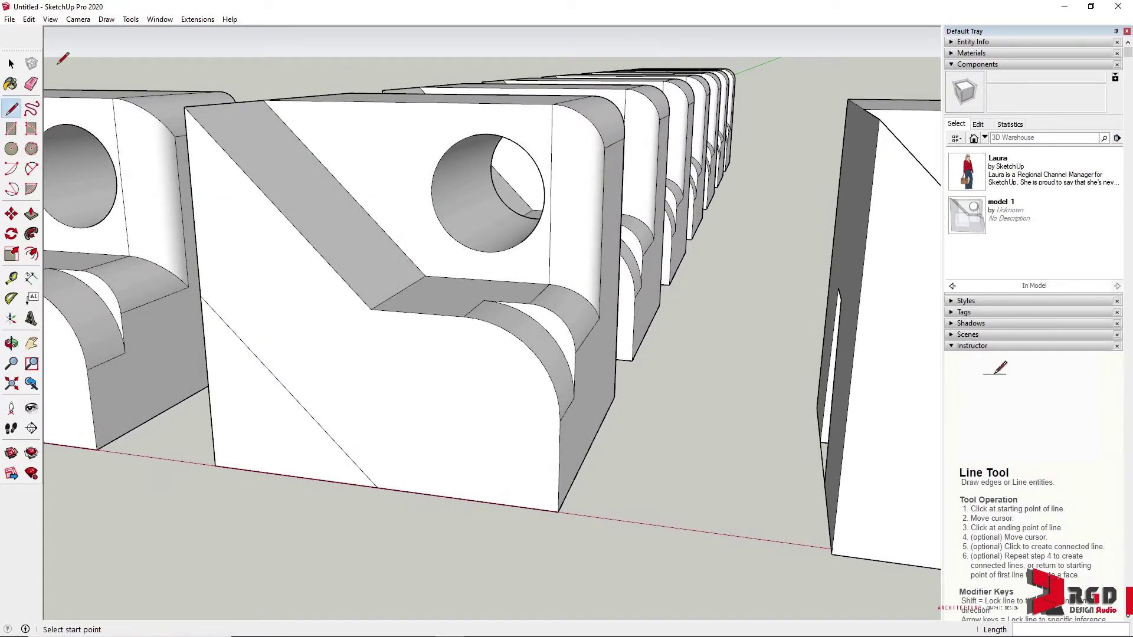
pyautogui.click(31, 214)
pyautogui.click(467, 402)
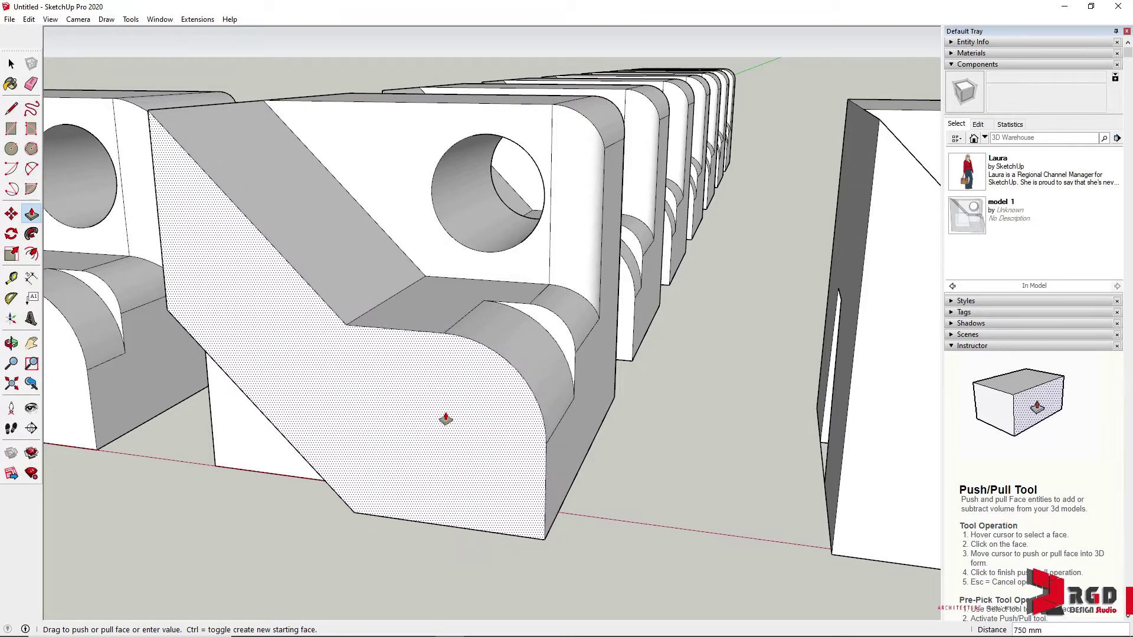
pyautogui.write('500')
pyautogui.press('Return')
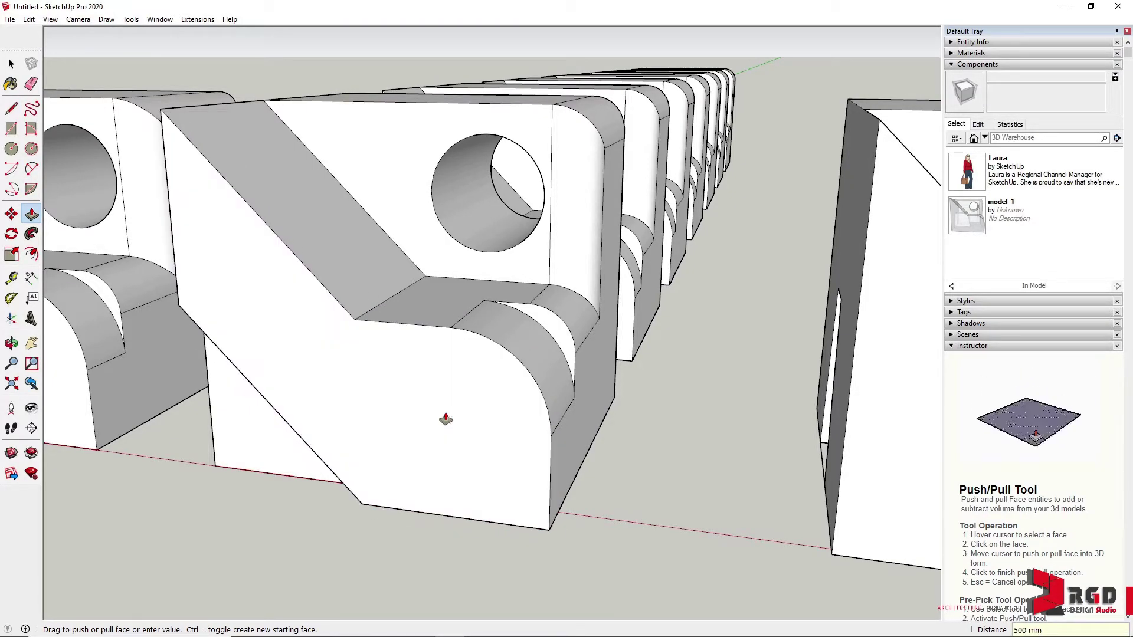
pyautogui.moveTo(606, 498); pyautogui.dragTo(609, 305, button='middle')
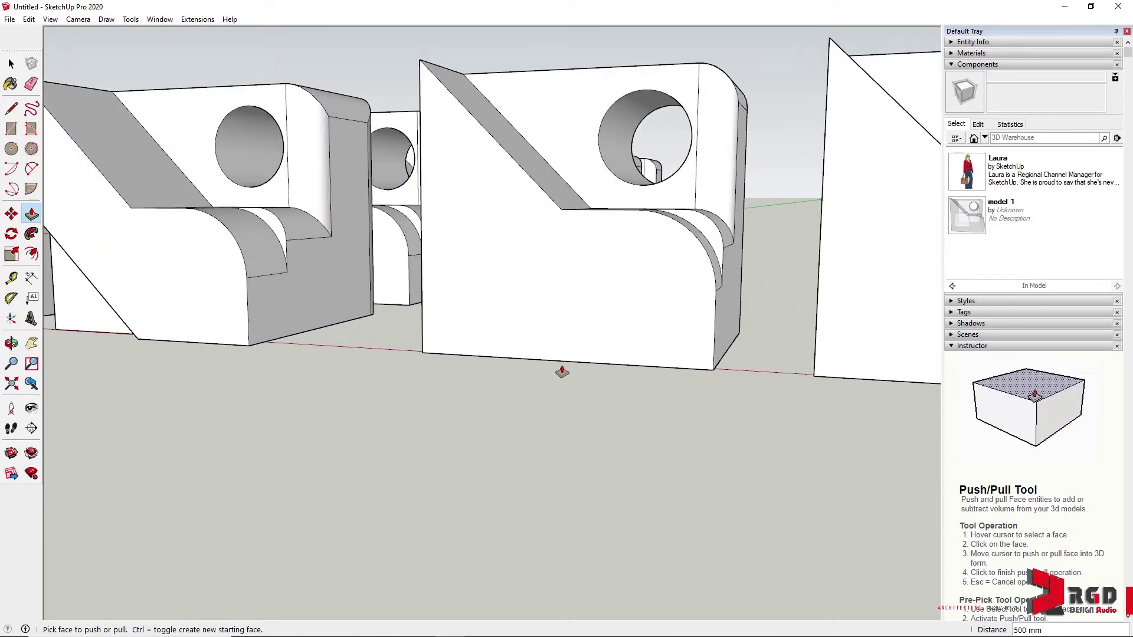
# Step: Enter edit mode on a 'model 1' component instance in the row of blocks
pyautogui.moveTo(562, 372); pyautogui.dragTo(561, 397, button='middle')
pyautogui.click(13, 109)
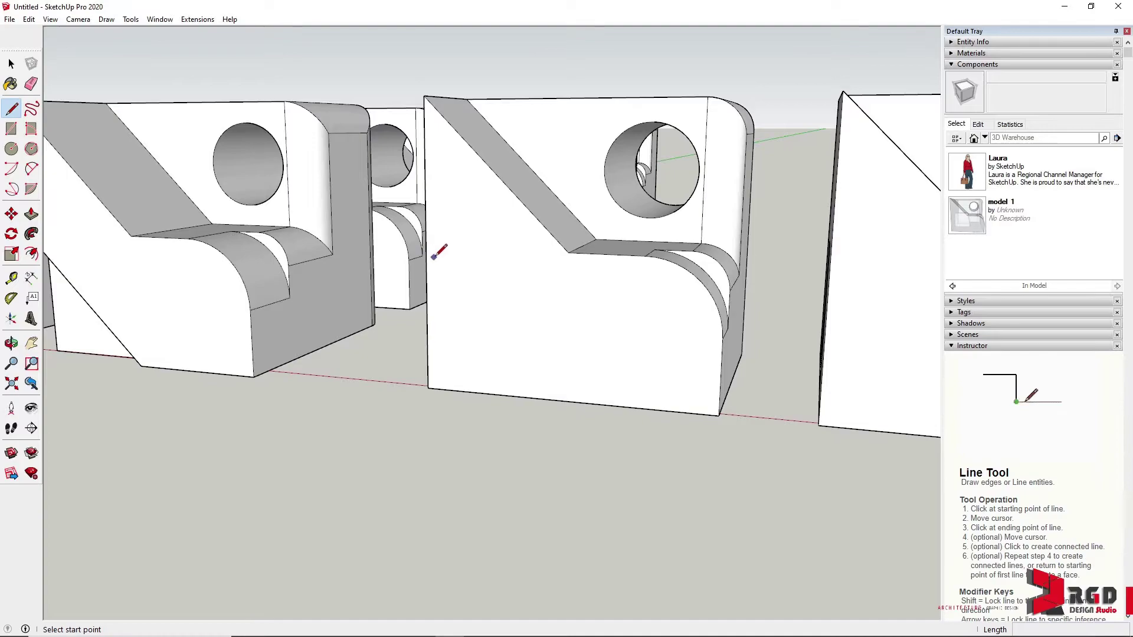
pyautogui.moveTo(438, 245); pyautogui.dragTo(539, 263, button='middle')
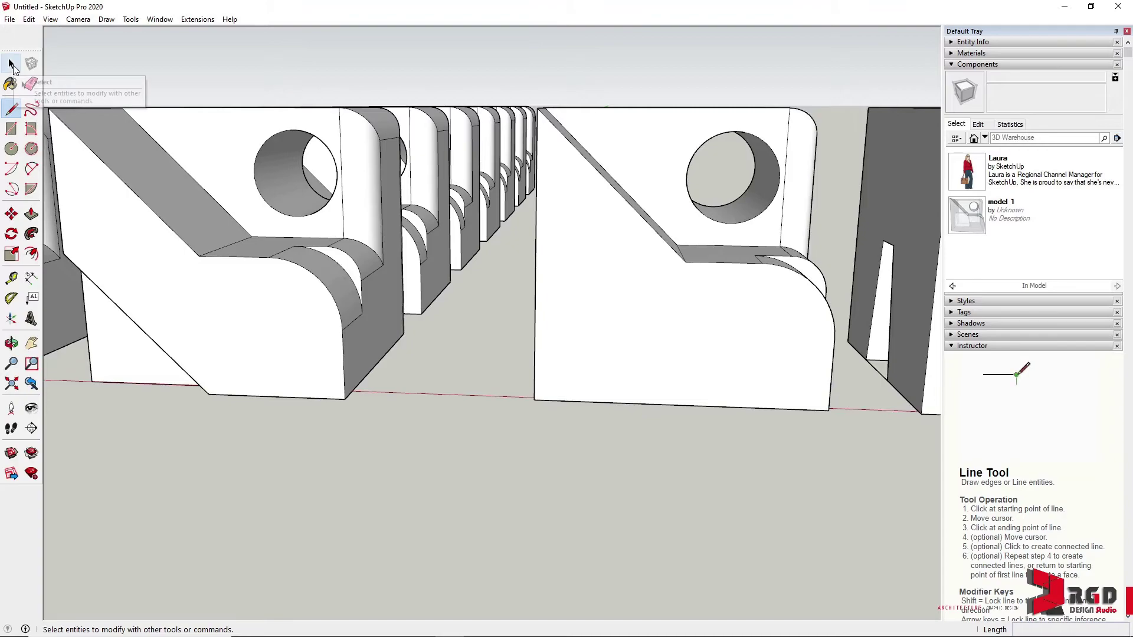
pyautogui.click(12, 65)
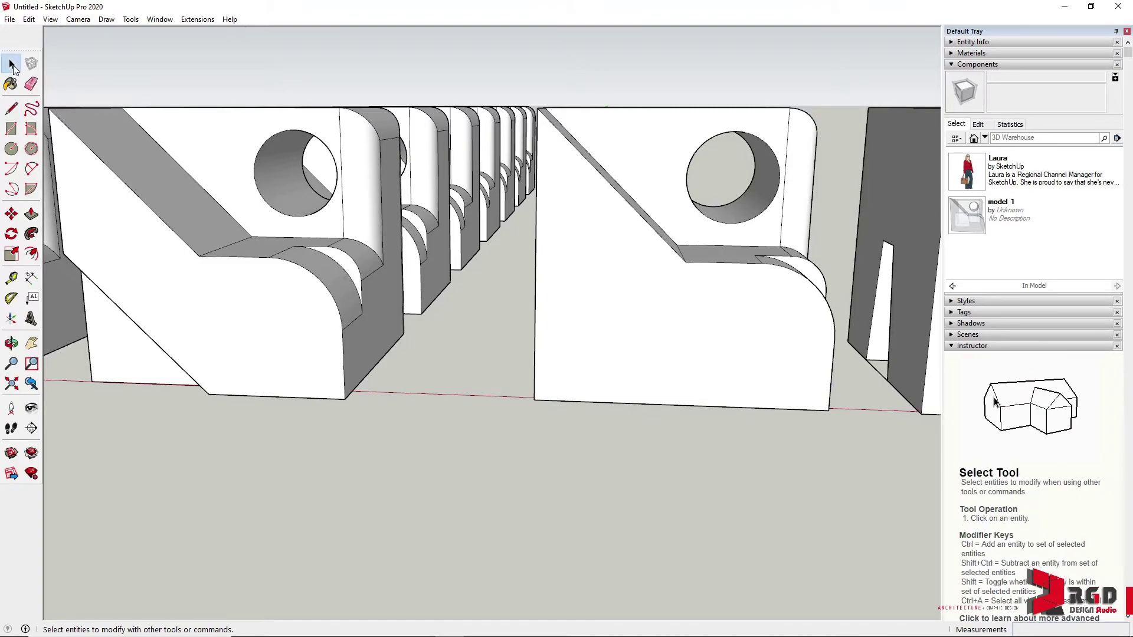
pyautogui.doubleClick(689, 341)
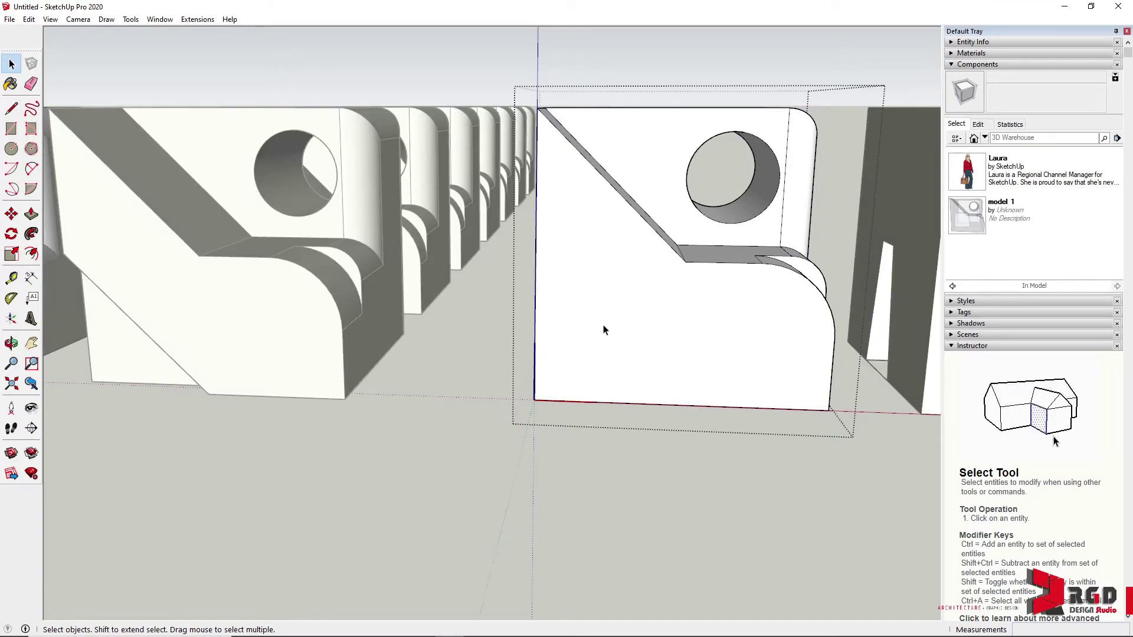
pyautogui.scroll(-5, 661, 335)
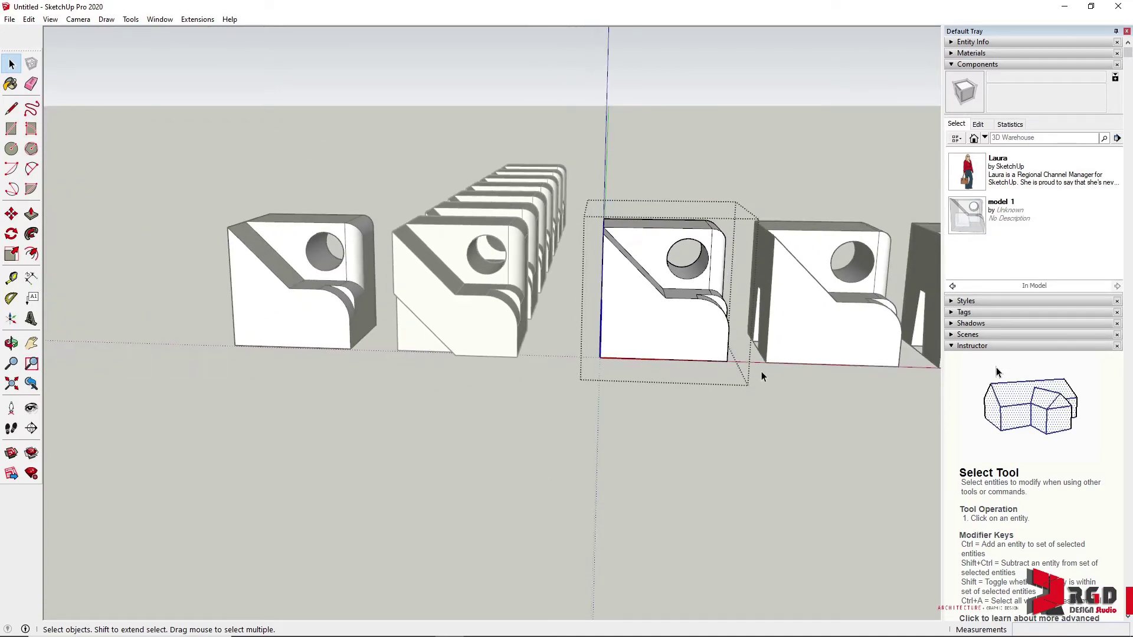
pyautogui.moveTo(774, 378); pyautogui.dragTo(590, 325, button='middle')
pyautogui.scroll(2, 586, 315)
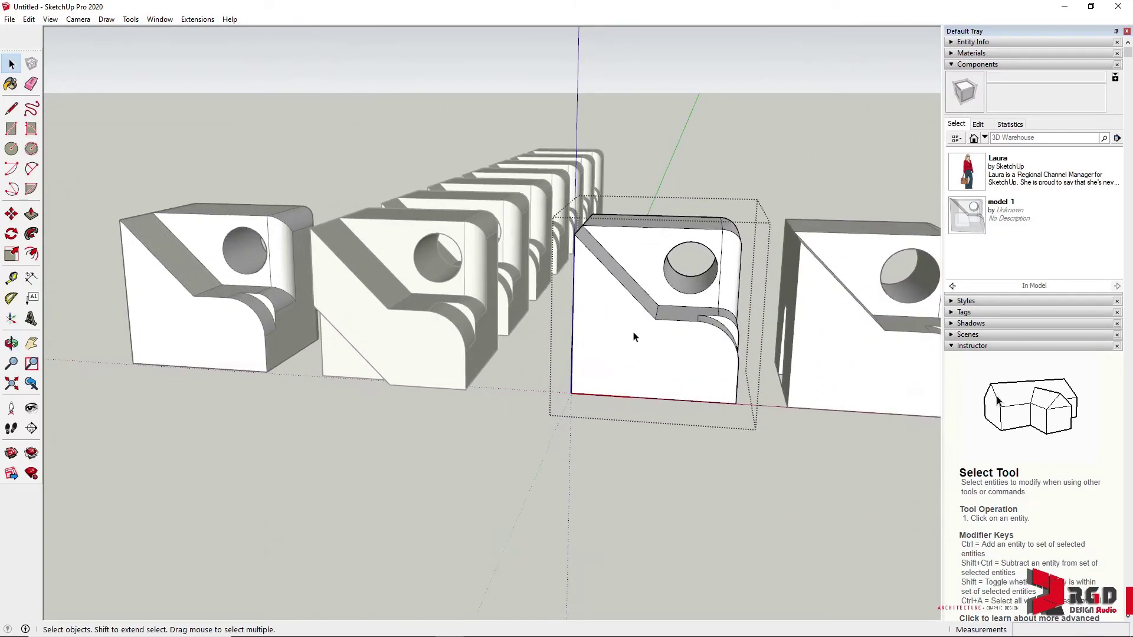
pyautogui.scroll(2, 775, 390)
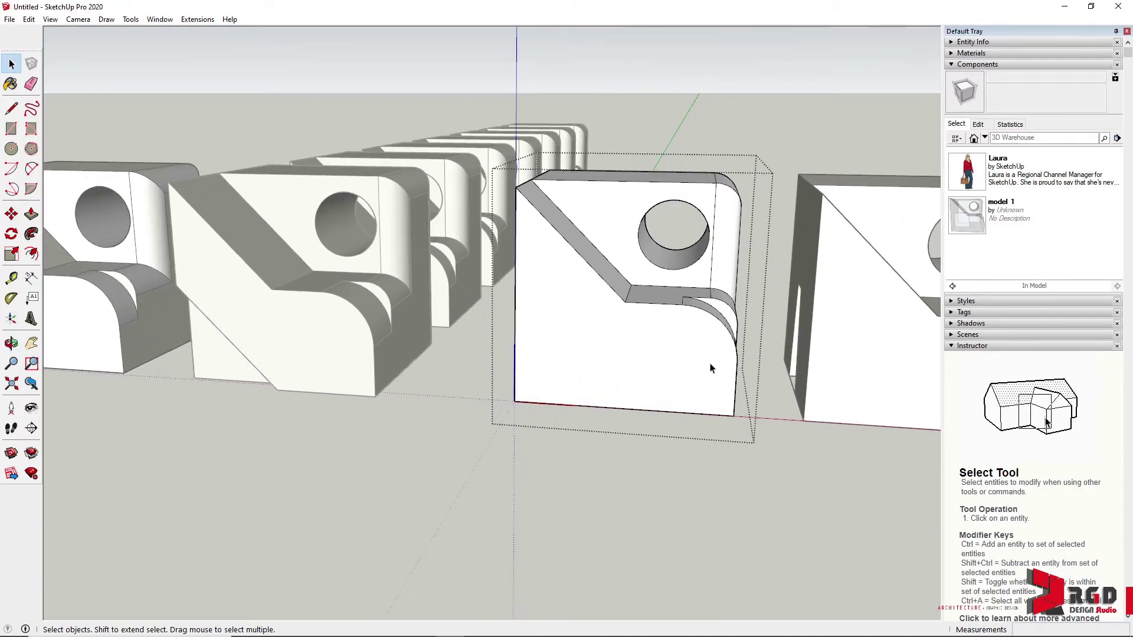
pyautogui.moveTo(698, 362); pyautogui.dragTo(749, 387, button='middle')
pyautogui.scroll(2, 684, 364)
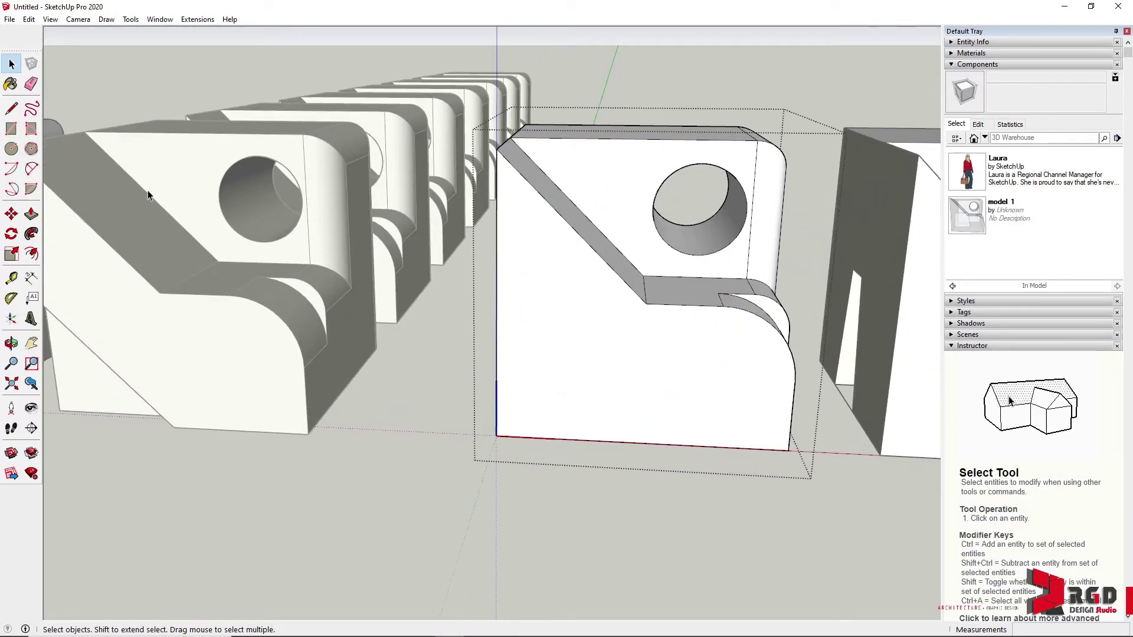
# Step: Inside the component, draw a diagonal line from the side edge midpoint to the bottom edge
pyautogui.click(17, 112)
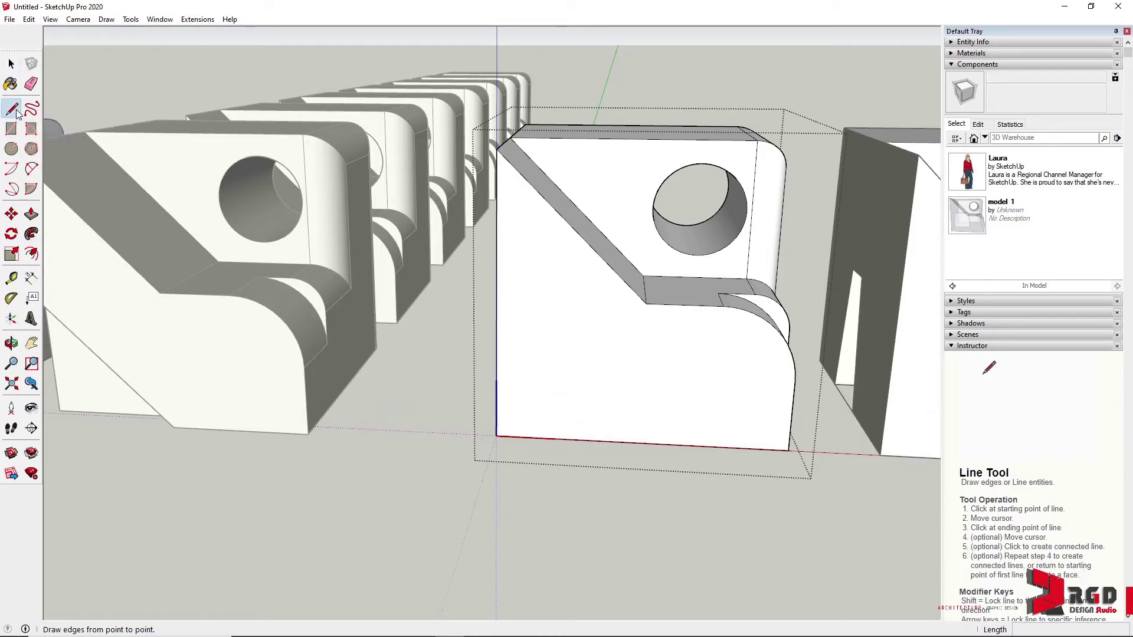
pyautogui.click(497, 298)
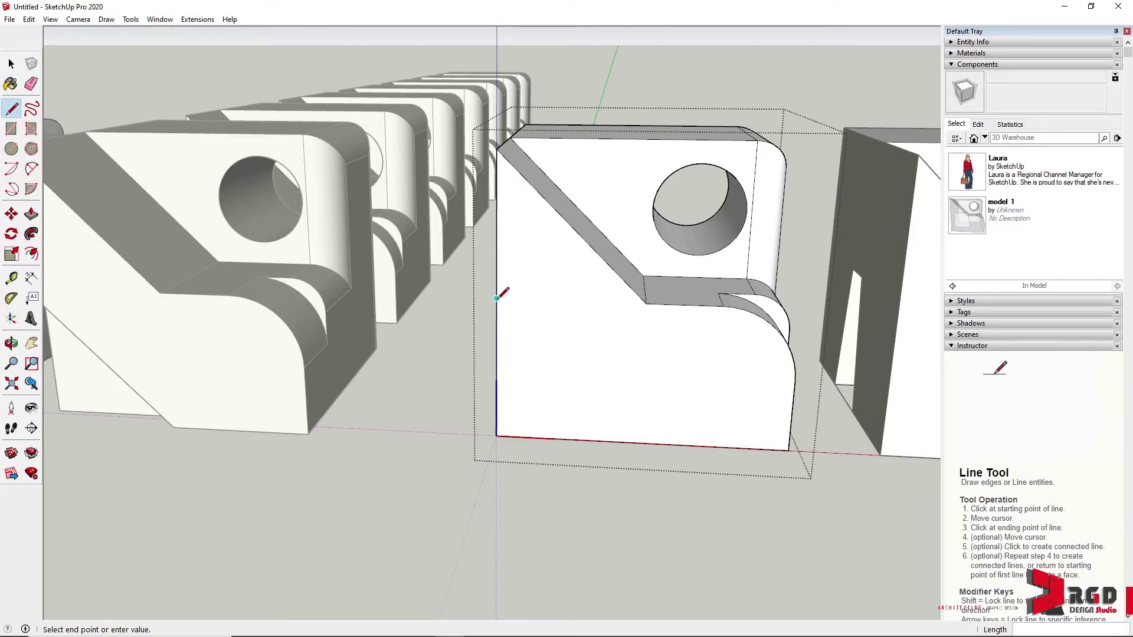
pyautogui.click(640, 442)
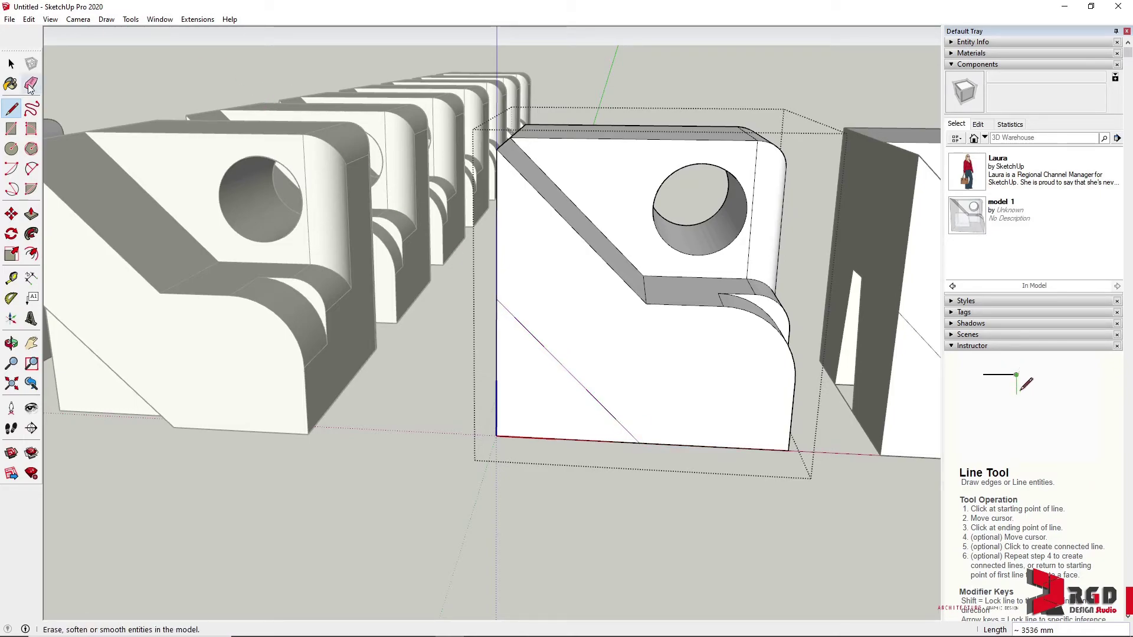
# Step: Push the corner triangle in 500 mm so every 'model 1' instance shows the chamfer
pyautogui.click(32, 215)
pyautogui.click(612, 351)
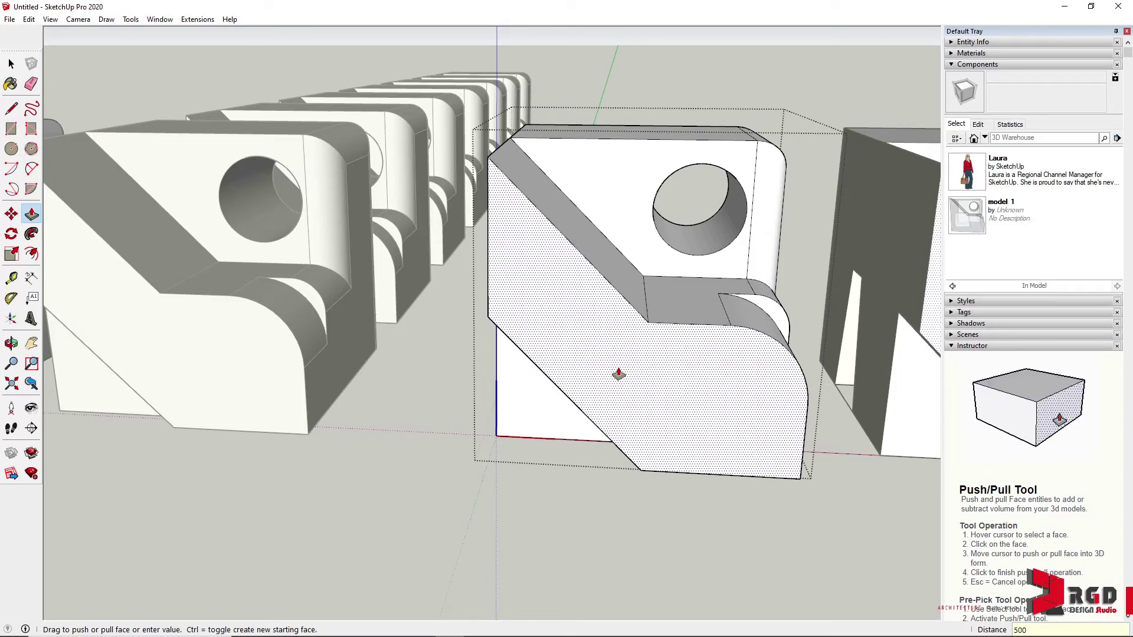
pyautogui.press('Return')
pyautogui.scroll(-6, 616, 378)
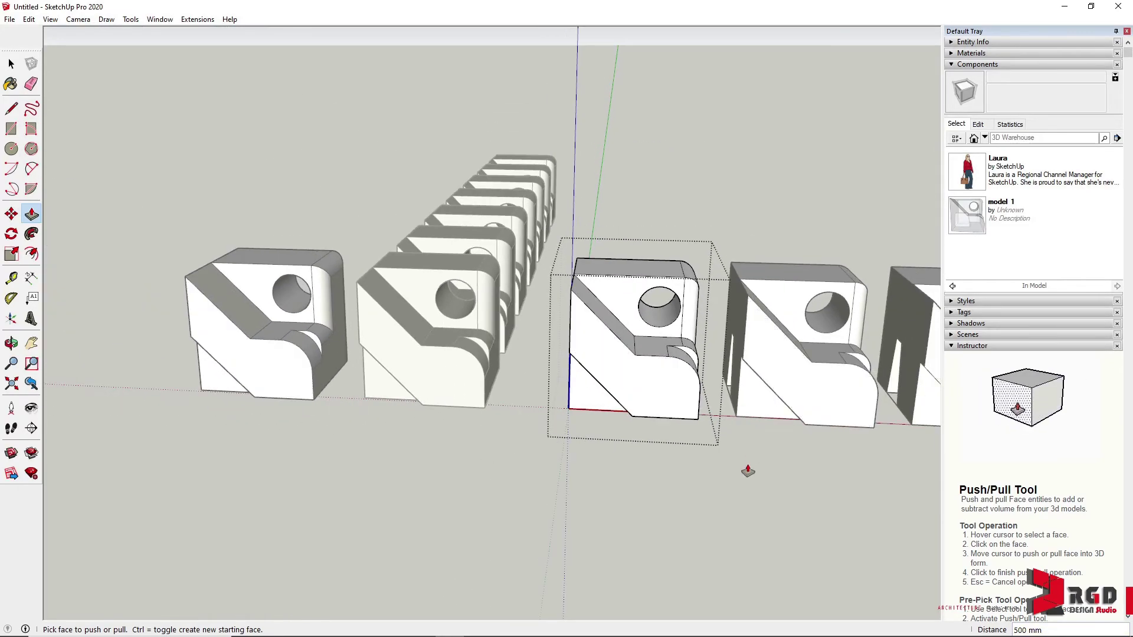
pyautogui.scroll(-2, 814, 471)
pyautogui.moveTo(811, 465)
pyautogui.mouseDown(button='middle')
pyautogui.moveTo(824, 455)
pyautogui.moveTo(461, 405)
pyautogui.moveTo(292, 357)
pyautogui.mouseUp(button='middle')
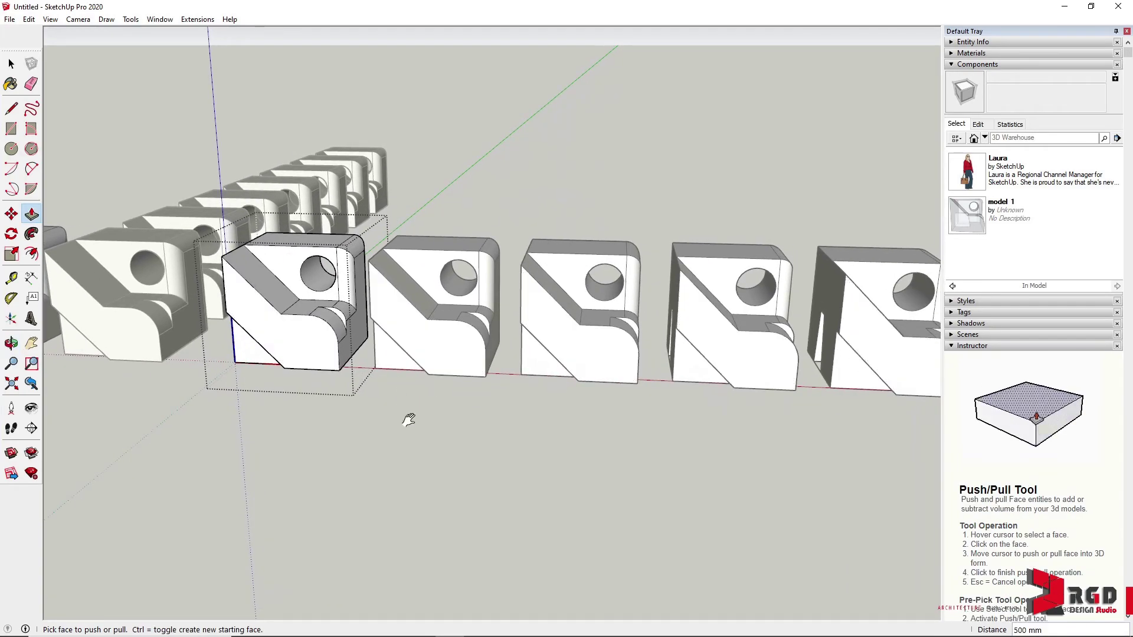
pyautogui.moveTo(405, 417)
pyautogui.mouseDown(button='middle')
pyautogui.moveTo(559, 321)
pyautogui.moveTo(490, 403)
pyautogui.moveTo(645, 321)
pyautogui.moveTo(670, 278)
pyautogui.moveTo(440, 347)
pyautogui.moveTo(585, 333)
pyautogui.moveTo(435, 270)
pyautogui.moveTo(443, 291)
pyautogui.moveTo(746, 388)
pyautogui.moveTo(473, 400)
pyautogui.moveTo(685, 425)
pyautogui.moveTo(640, 417)
pyautogui.moveTo(614, 443)
pyautogui.moveTo(689, 455)
pyautogui.mouseUp(button='middle')
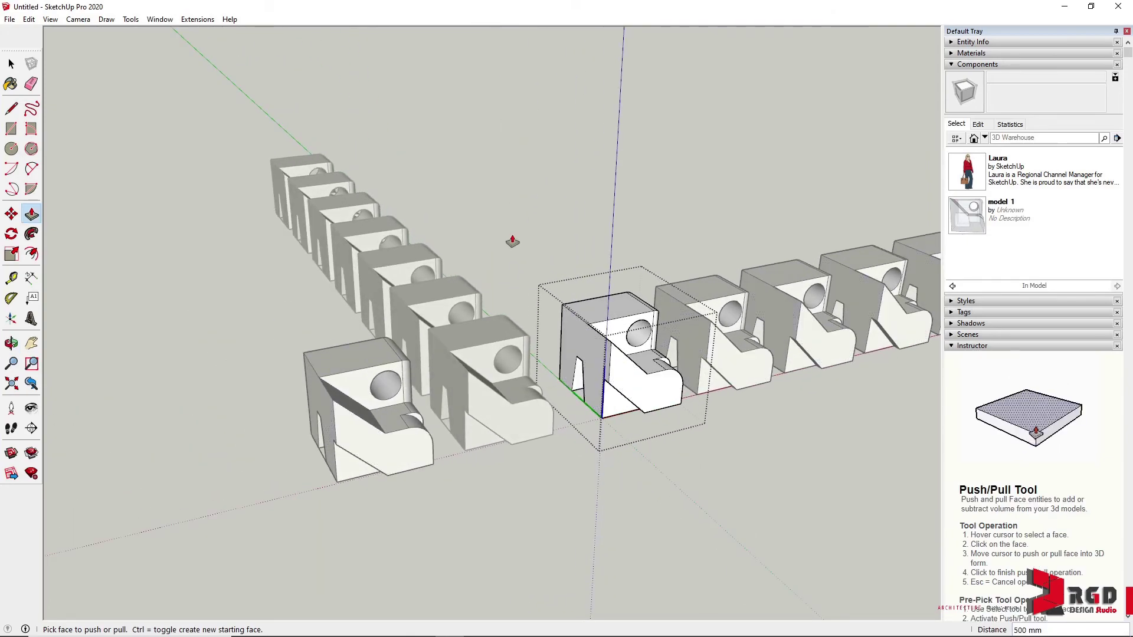